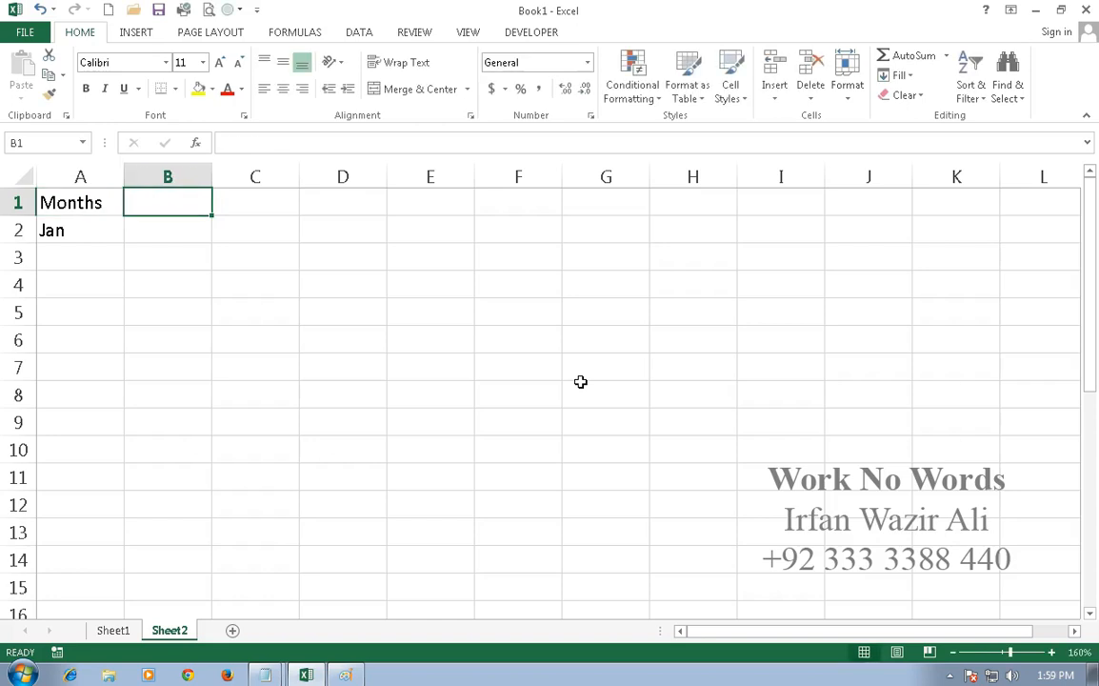
Step: Enter the header Sales in B1 and fill the month names from Jan down to Dec in A2:A13
{"action": "key", "text": "Return"}
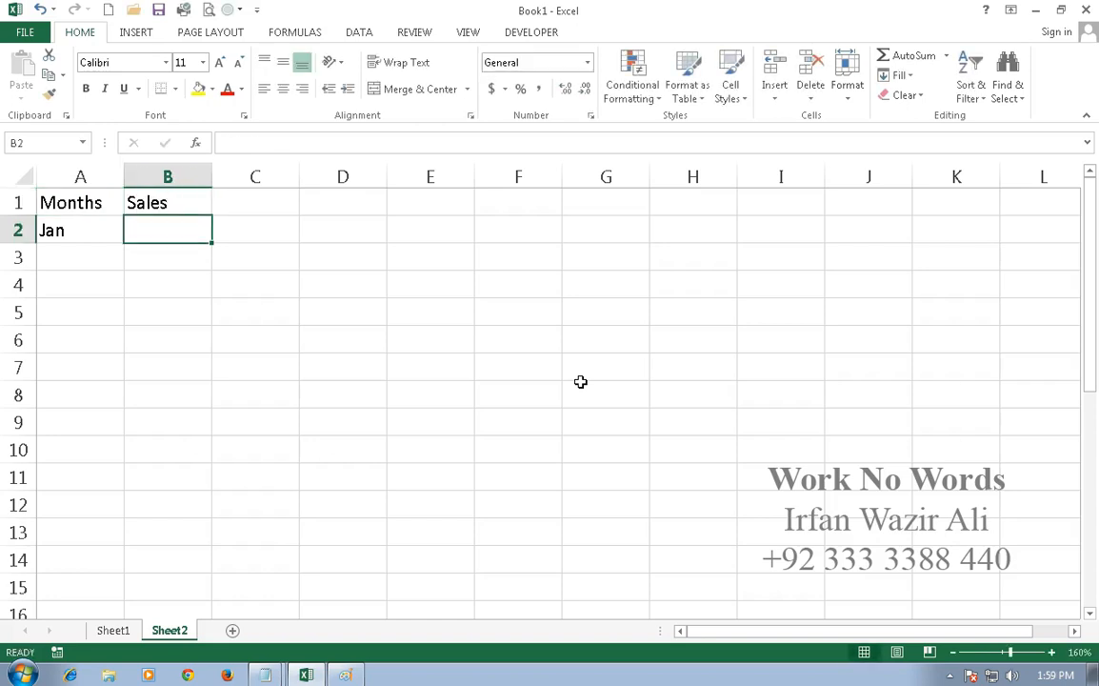
{"action": "key", "text": "Left"}
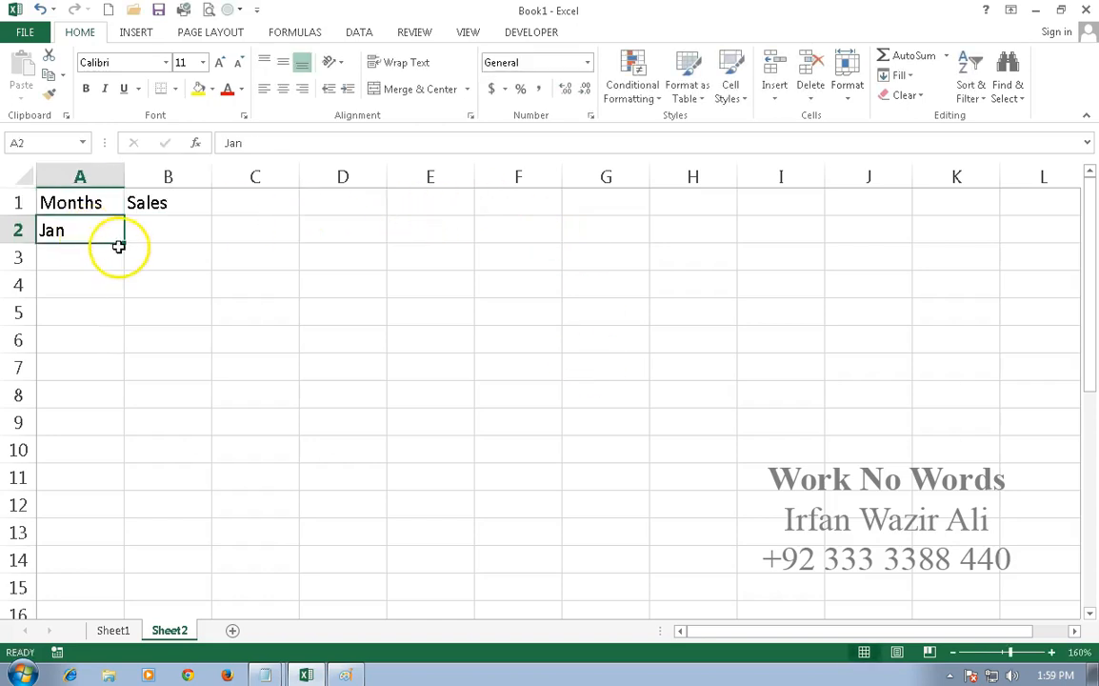
{"action": "left_click_drag", "start_coordinate": [126, 244], "coordinate": [121, 559]}
Step: Enter the sales figures for Jan to Mar in B2:B4: 536, 245 and 367
{"action": "left_click", "coordinate": [171, 232]}
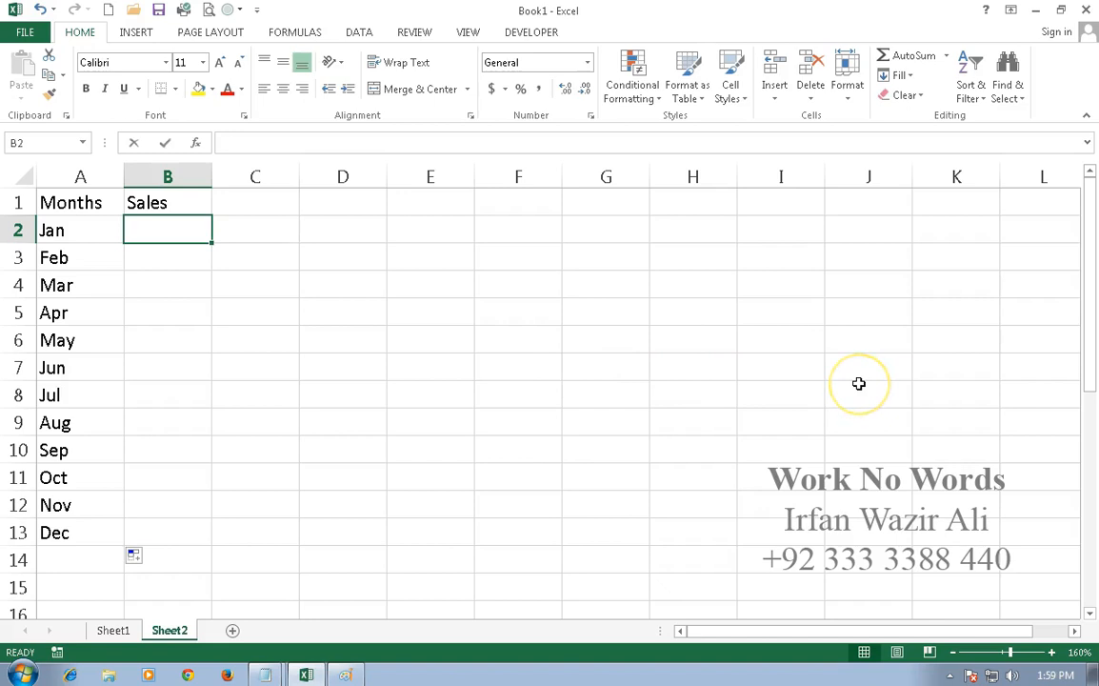
{"action": "type", "text": "536"}
{"action": "key", "text": "Return"}
{"action": "type", "text": "2572"}
{"action": "key", "text": "Return"}
{"action": "key", "text": "Up"}
{"action": "type", "text": "245"}
{"action": "key", "text": "Return"}
{"action": "type", "text": "367"}
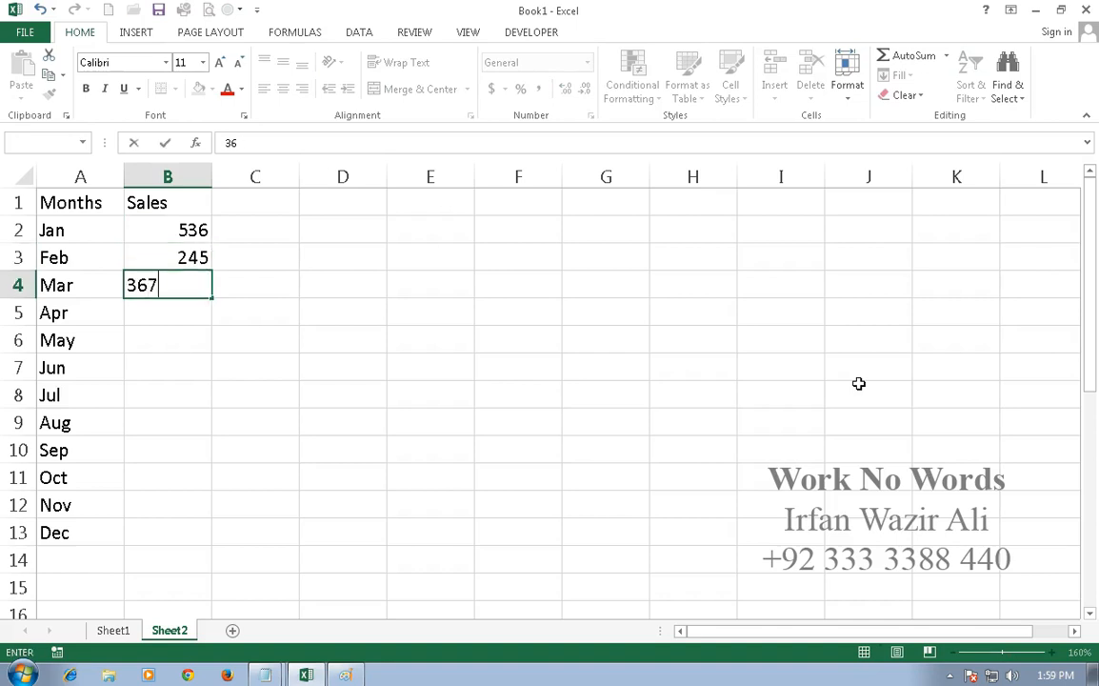
{"action": "key", "text": "Return"}
Step: Enter the sales figures for Apr to Jul in B5:B8: 945, 368, 368 and 896
{"action": "type", "text": "945"}
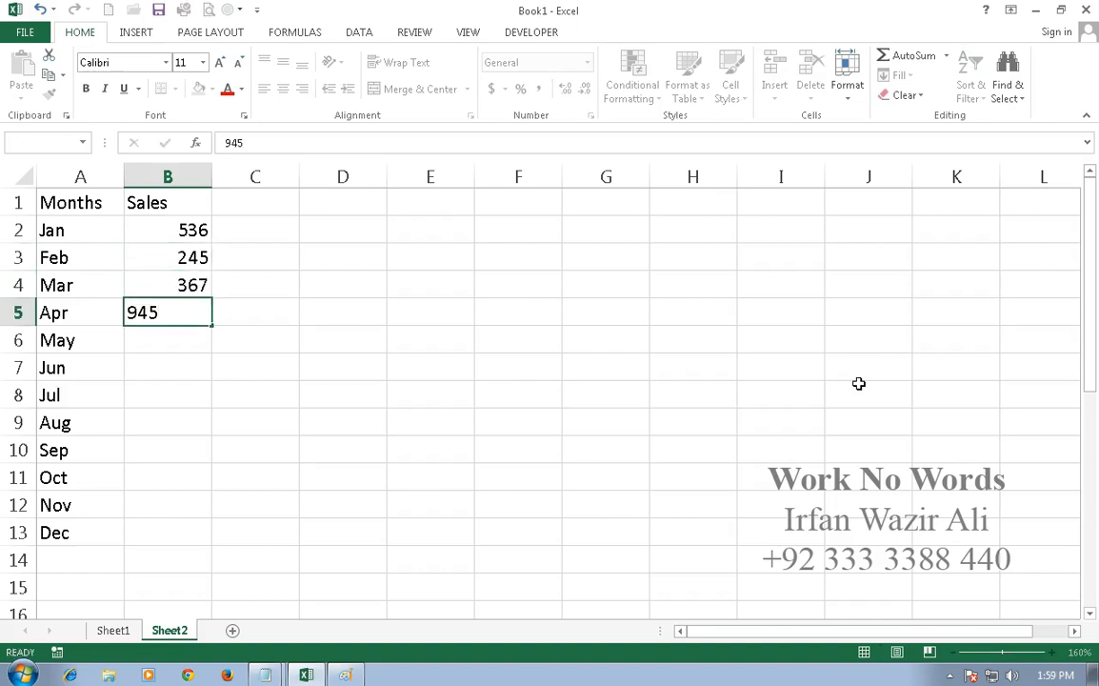
{"action": "key", "text": "Return"}
{"action": "type", "text": "368"}
{"action": "key", "text": "Return"}
{"action": "type", "text": "368"}
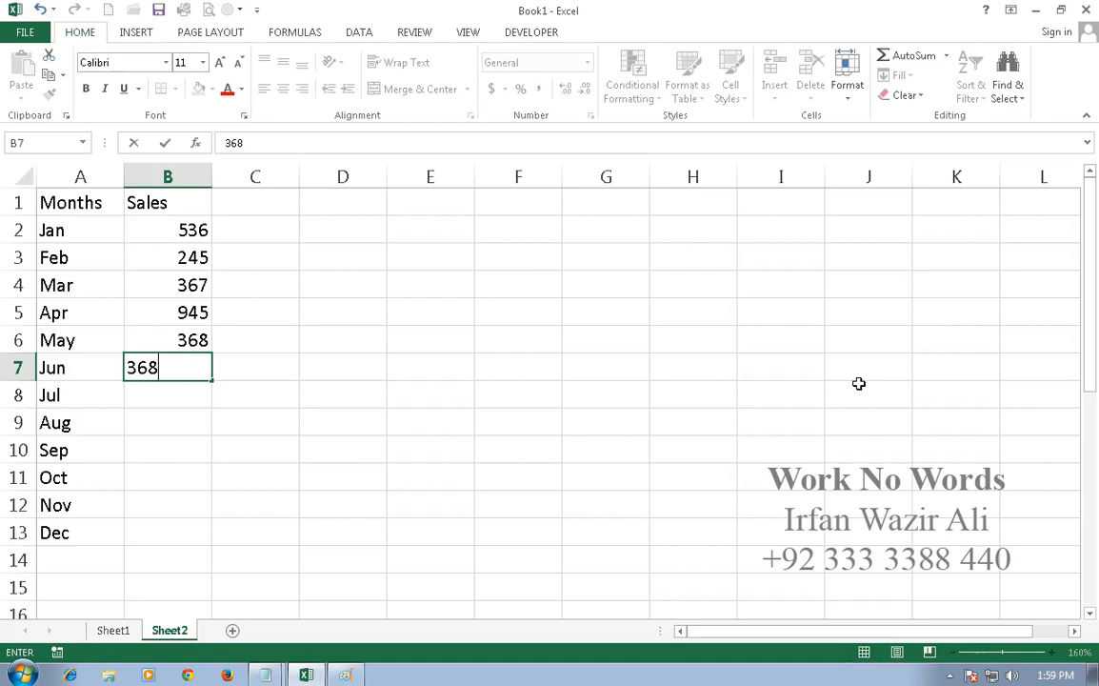
{"action": "key", "text": "Return"}
{"action": "type", "text": "896"}
{"action": "key", "text": "Return"}
Step: Enter the sales figures for Aug to Dec in B9:B13: 976, 974, 890, 325 and 869
{"action": "type", "text": "976"}
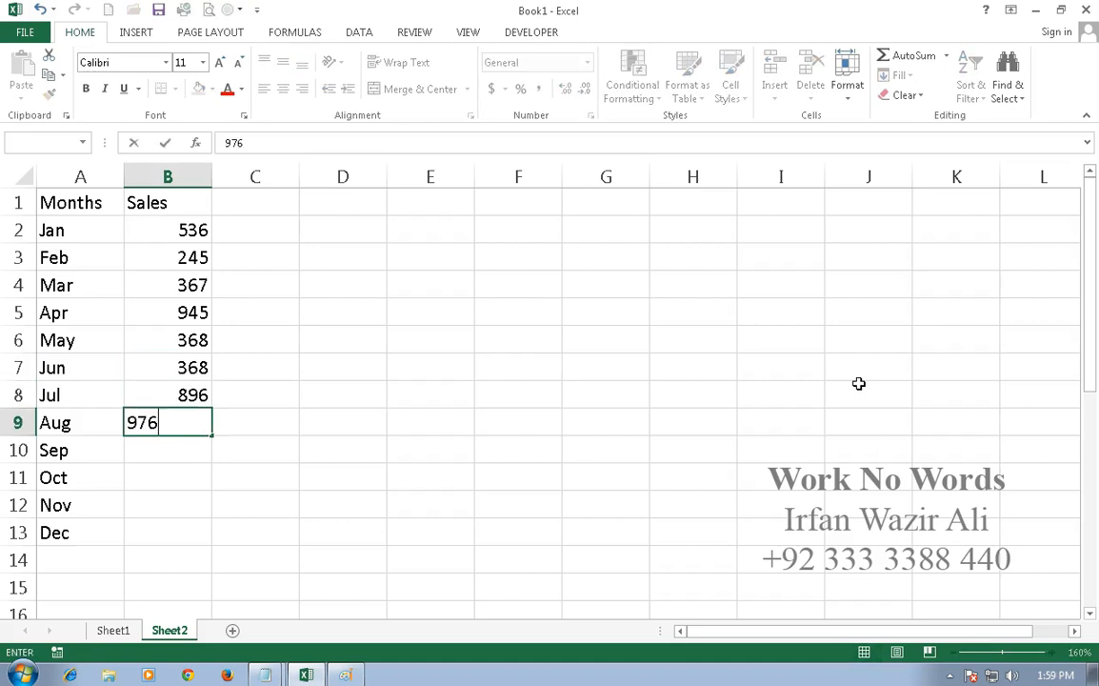
{"action": "key", "text": "Return"}
{"action": "type", "text": "974"}
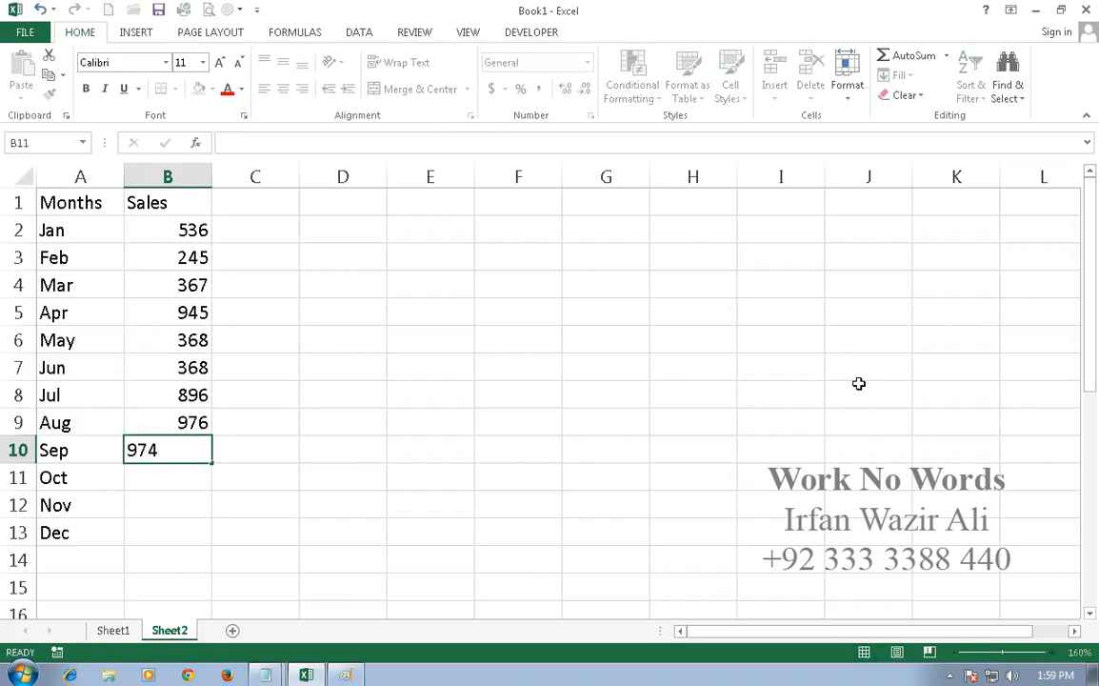
{"action": "type", "text": "89"}
{"action": "key", "text": "Return"}
{"action": "type", "text": "325"}
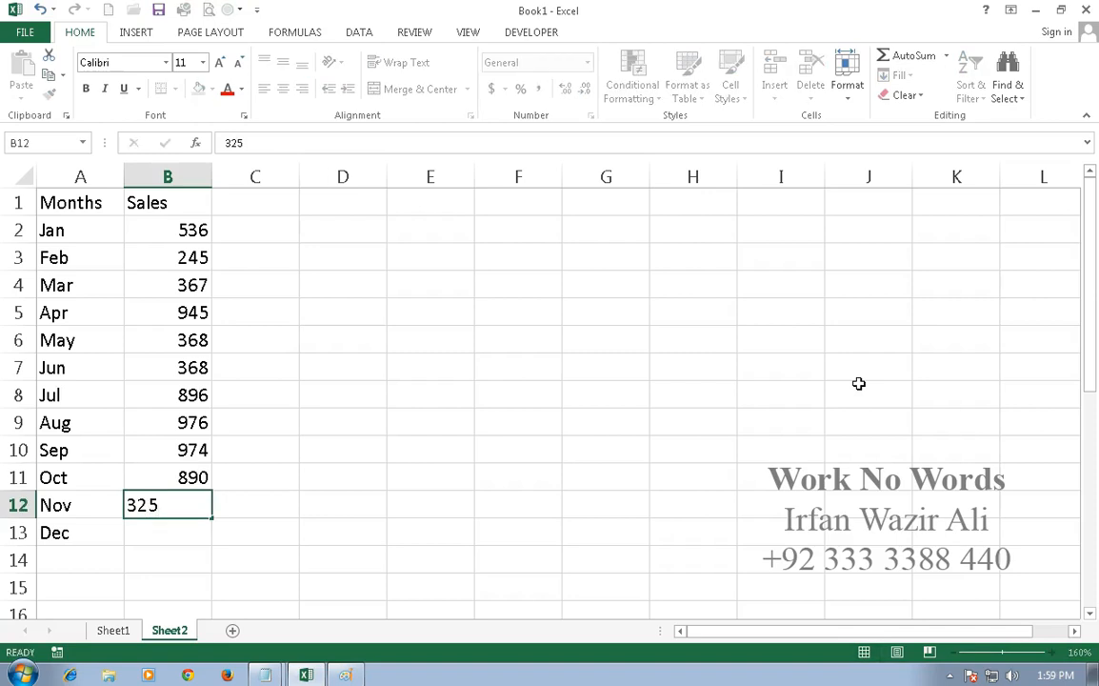
{"action": "key", "text": "Return"}
{"action": "type", "text": "86"}
{"action": "key", "text": "Return"}
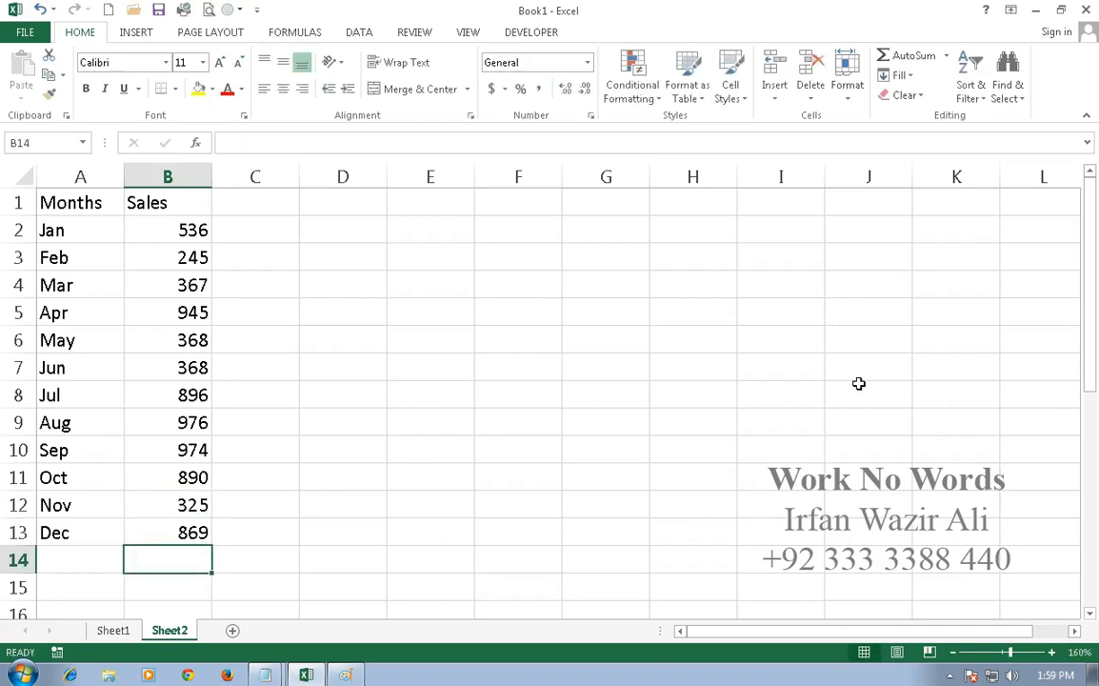
Step: Insert a default column chart from A1:B13 and resize it to span about D2 to K13, clear of column C
{"action": "left_click_drag", "start_coordinate": [86, 209], "coordinate": [177, 537]}
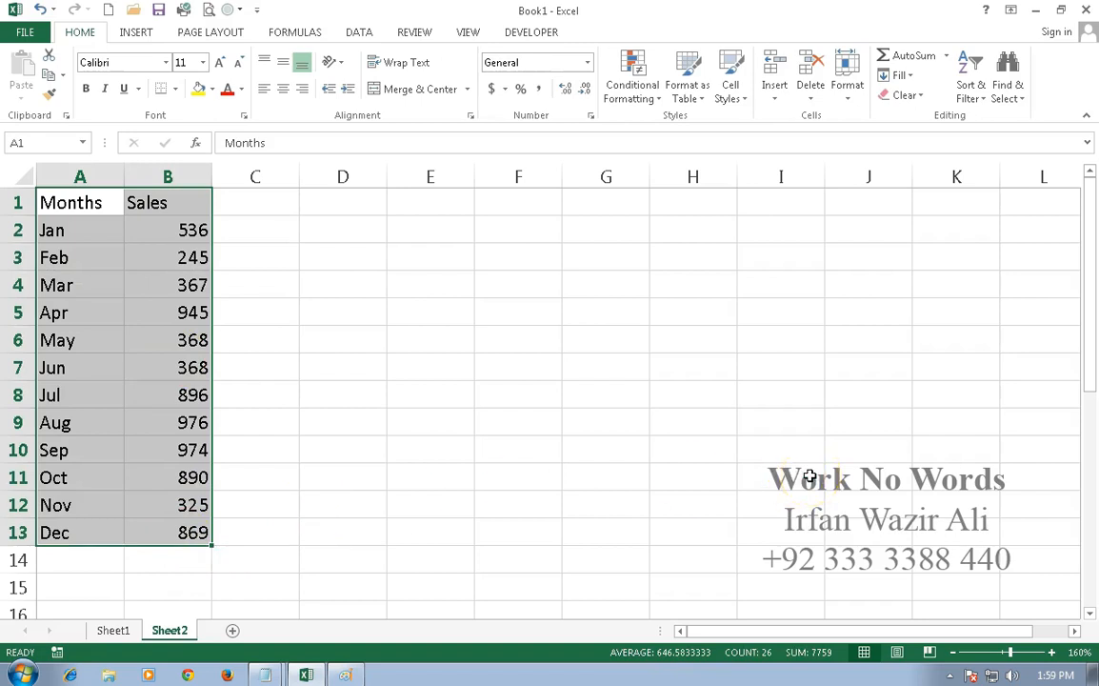
{"action": "key", "text": "alt+F1"}
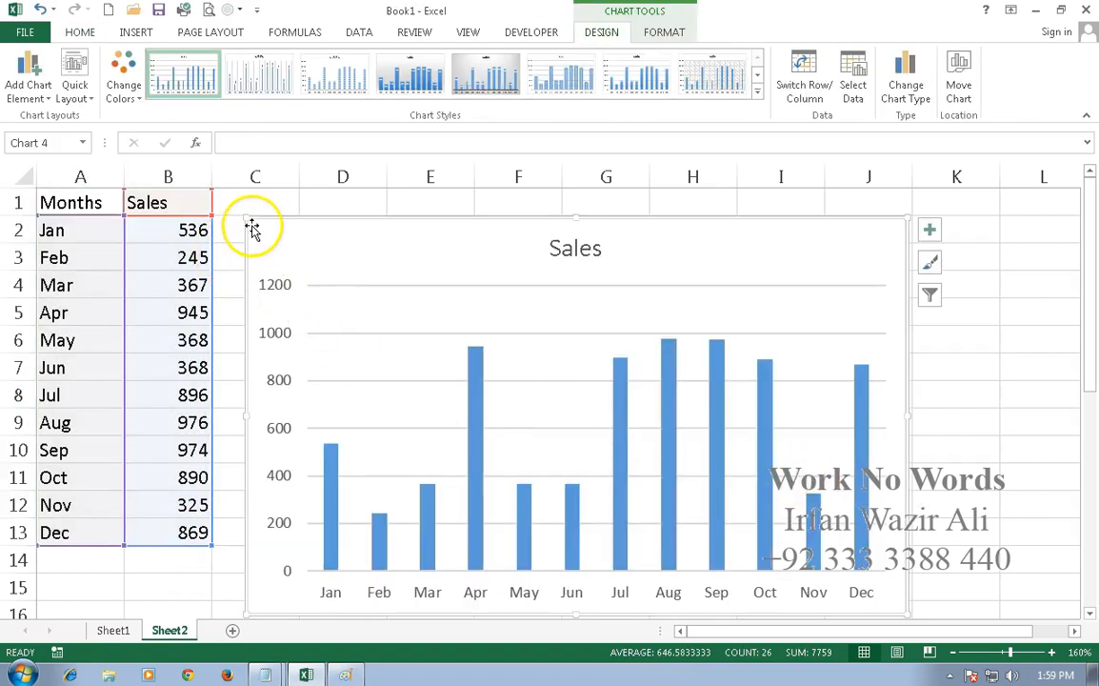
{"action": "left_click_drag", "start_coordinate": [244, 218], "coordinate": [406, 251]}
{"action": "left_click_drag", "start_coordinate": [910, 384], "coordinate": [1006, 392]}
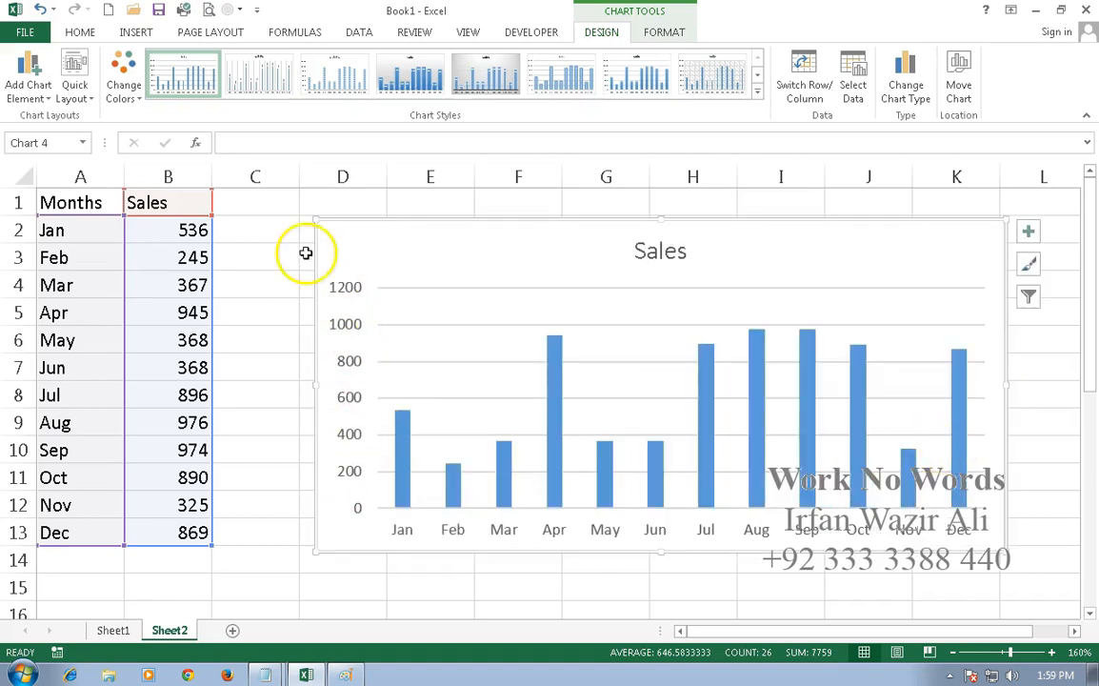
Step: Enter the header Target in C1, beside the Sales header
{"action": "left_click", "coordinate": [257, 205]}
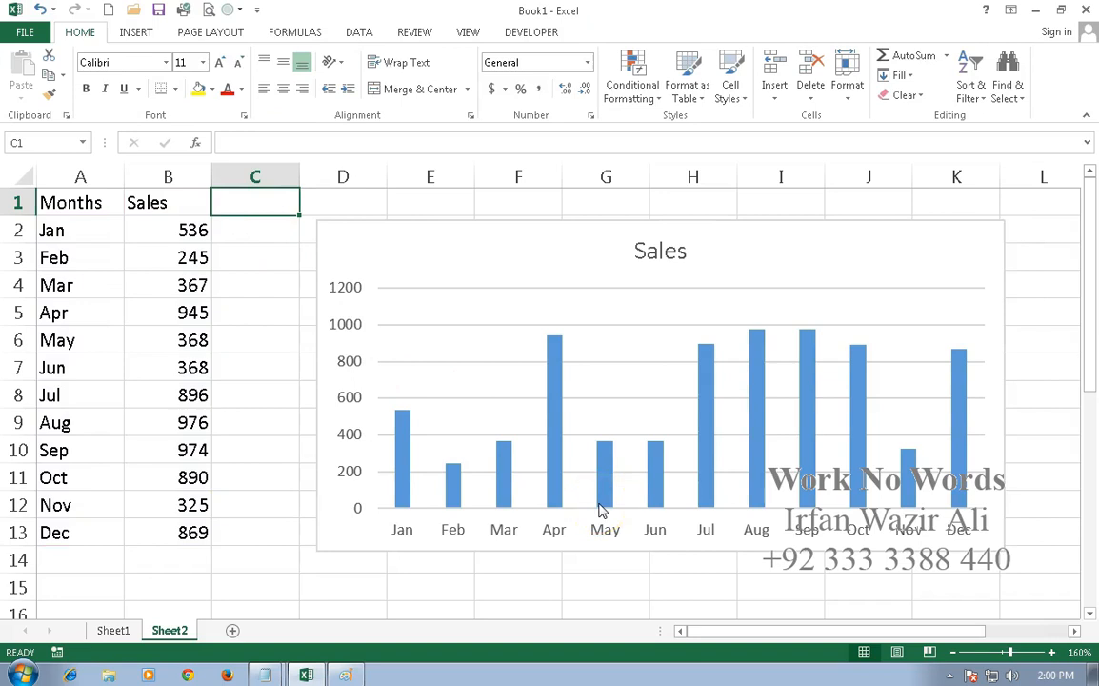
{"action": "type", "text": "Tar"}
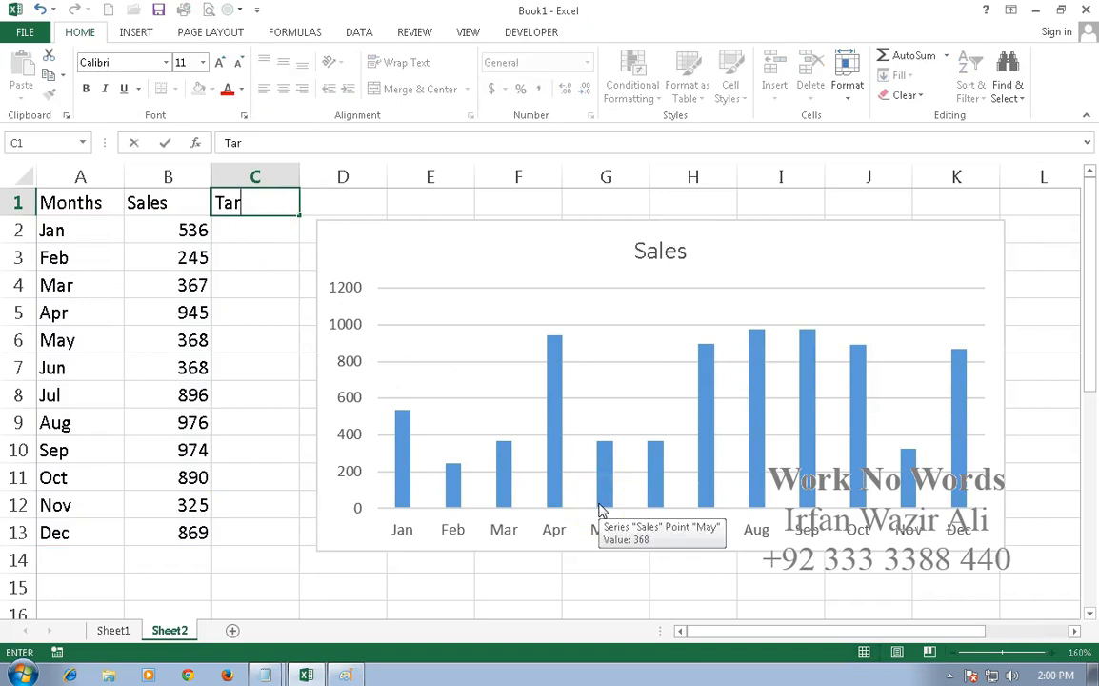
{"action": "key", "text": "Return"}
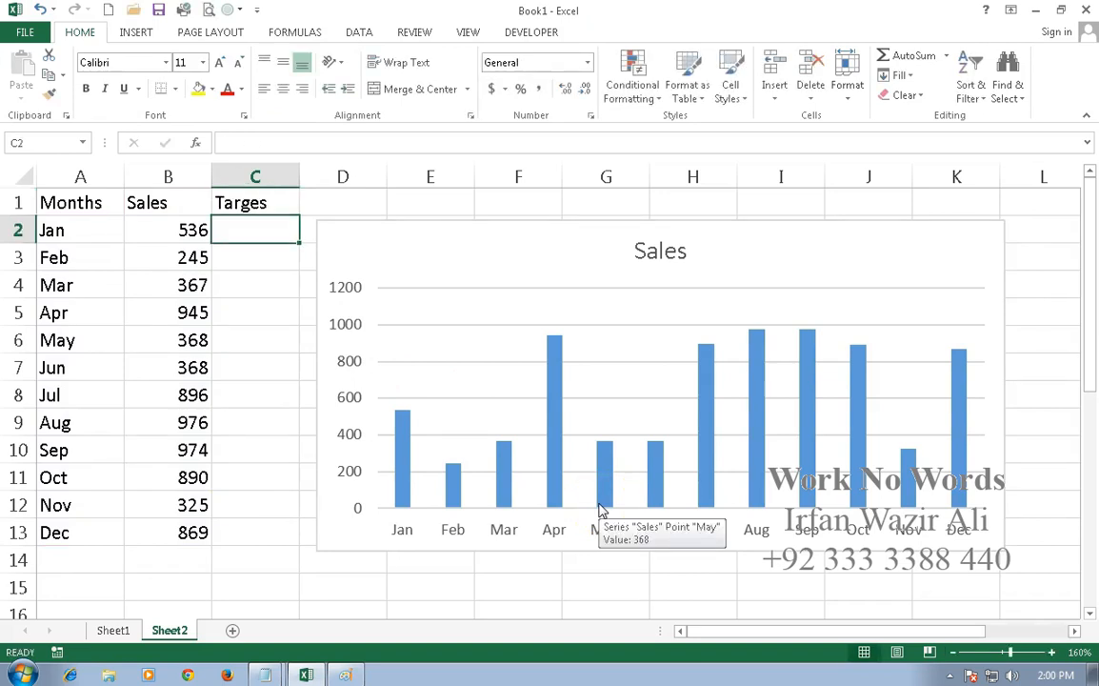
{"action": "key", "text": "Up"}
{"action": "key", "text": "F2"}
{"action": "key", "text": "BackSpace"}
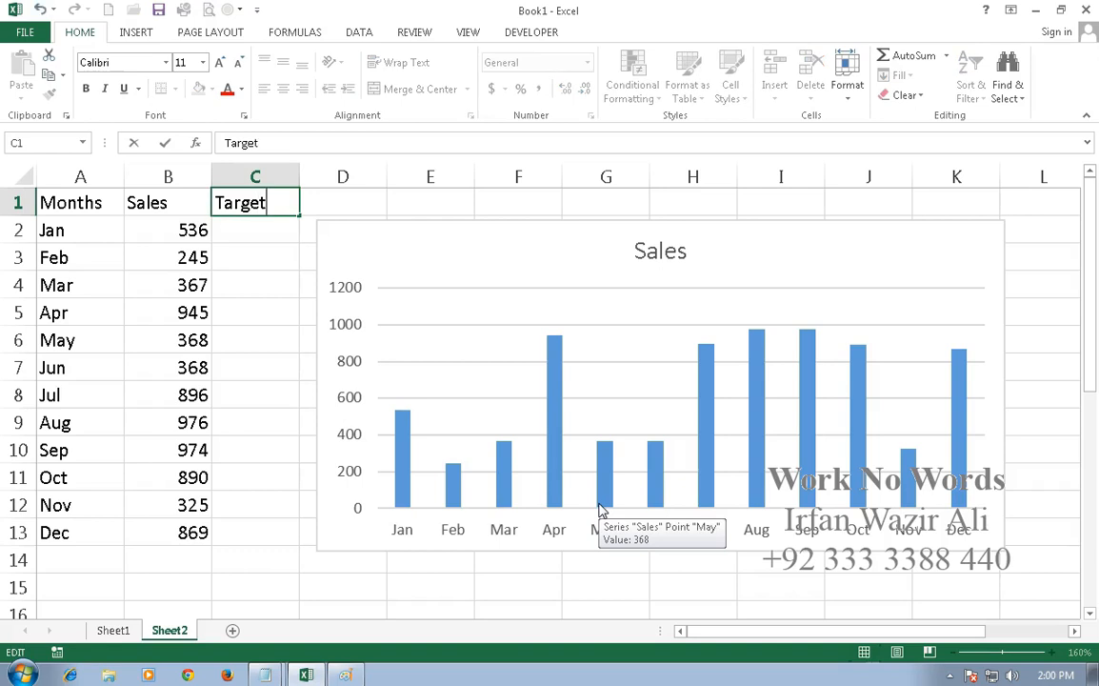
{"action": "key", "text": "Return"}
Step: Enter a target of 300 in C2 and fill it down the column to C13
{"action": "type", "text": "3"}
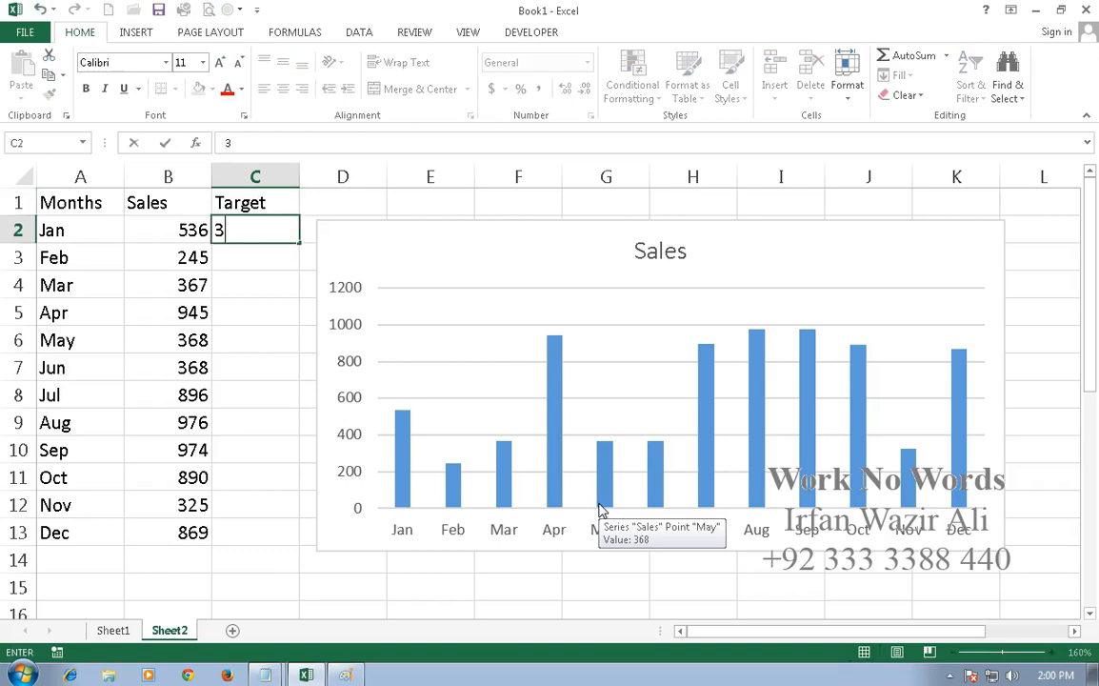
{"action": "type", "text": "00"}
{"action": "key", "text": "Return"}
{"action": "left_click", "coordinate": [246, 235]}
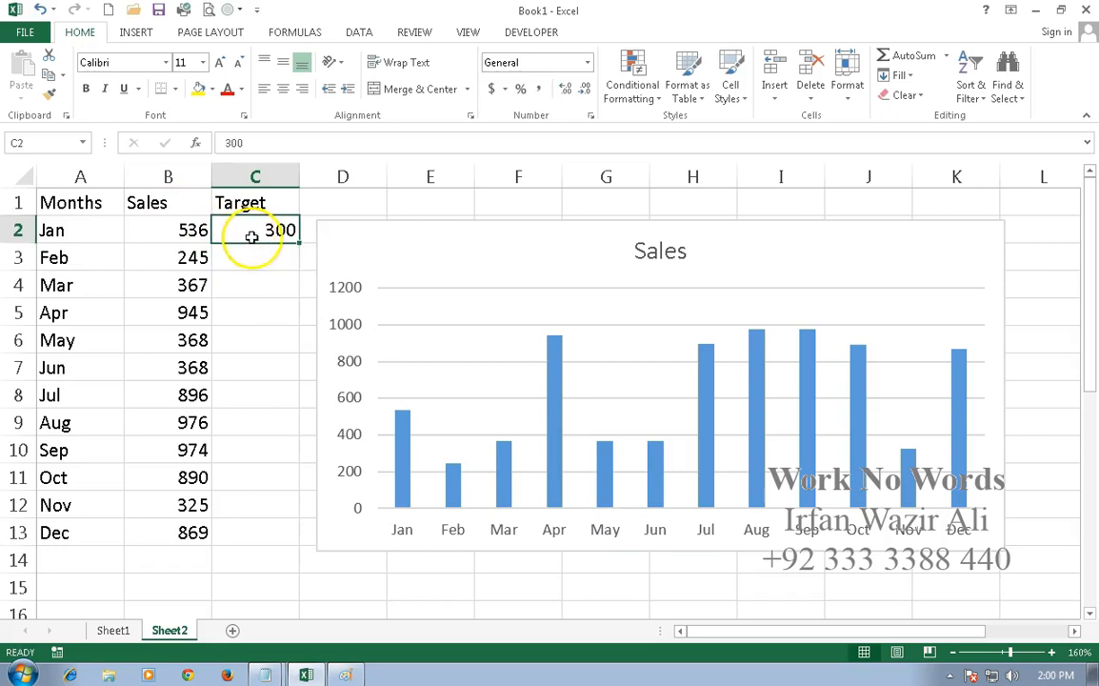
{"action": "double_click", "coordinate": [297, 246]}
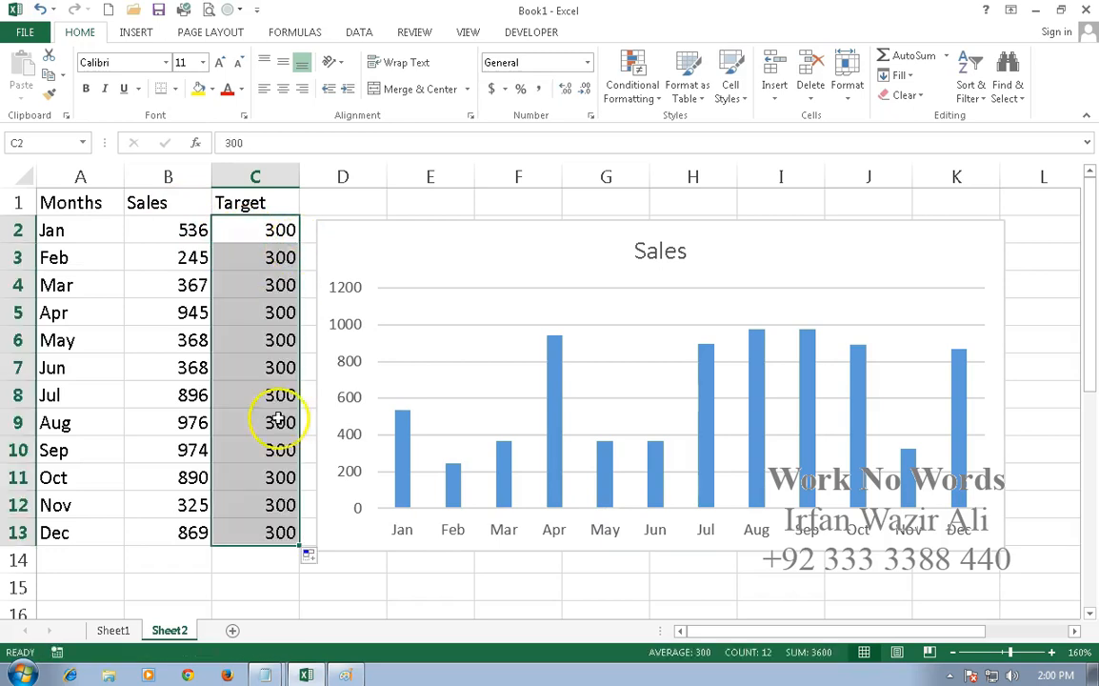
{"action": "left_click", "coordinate": [252, 589]}
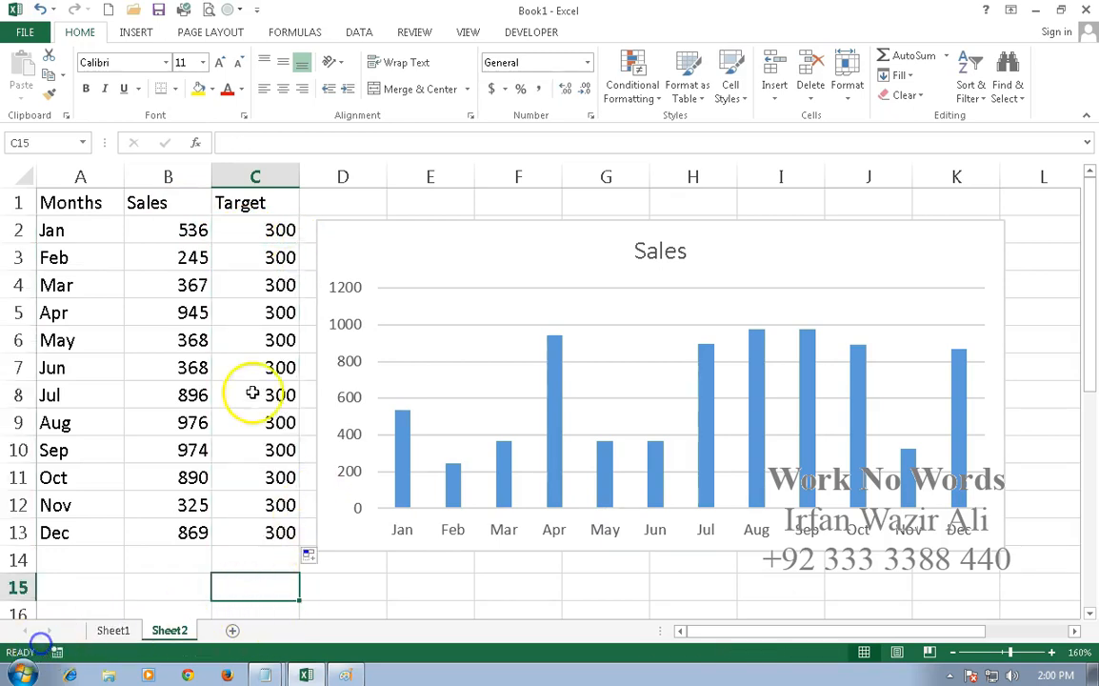
Step: Copy the Target column C1:C13 and paste it into the chart as a second data series
{"action": "left_click_drag", "start_coordinate": [257, 234], "coordinate": [263, 533]}
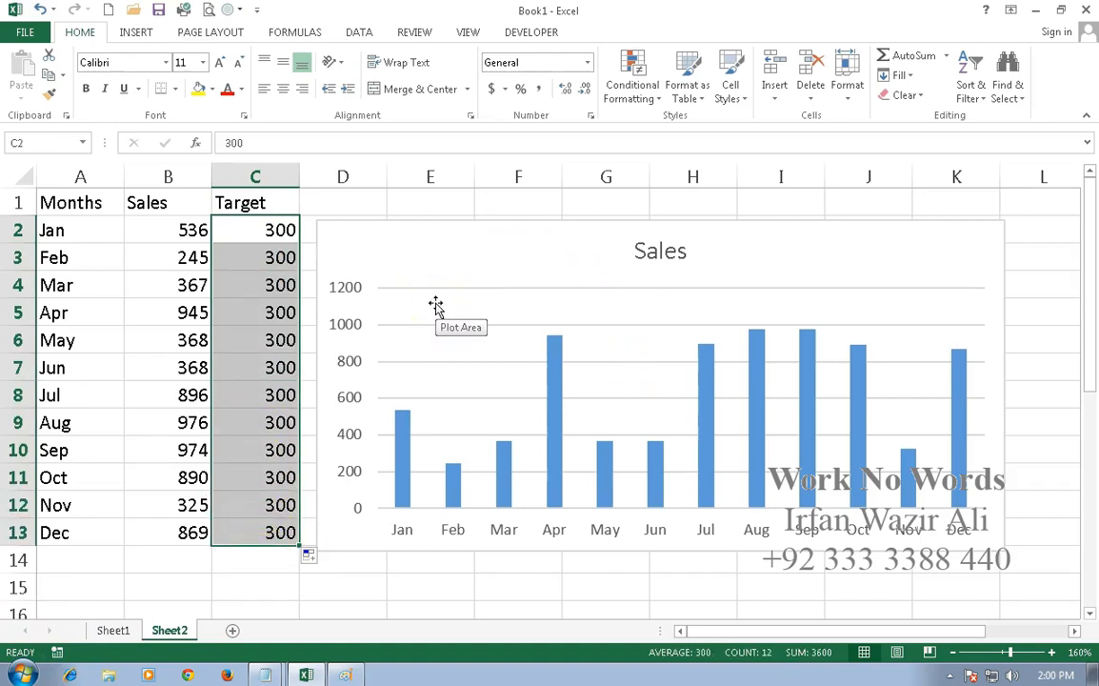
{"action": "key", "text": "ctrl+c"}
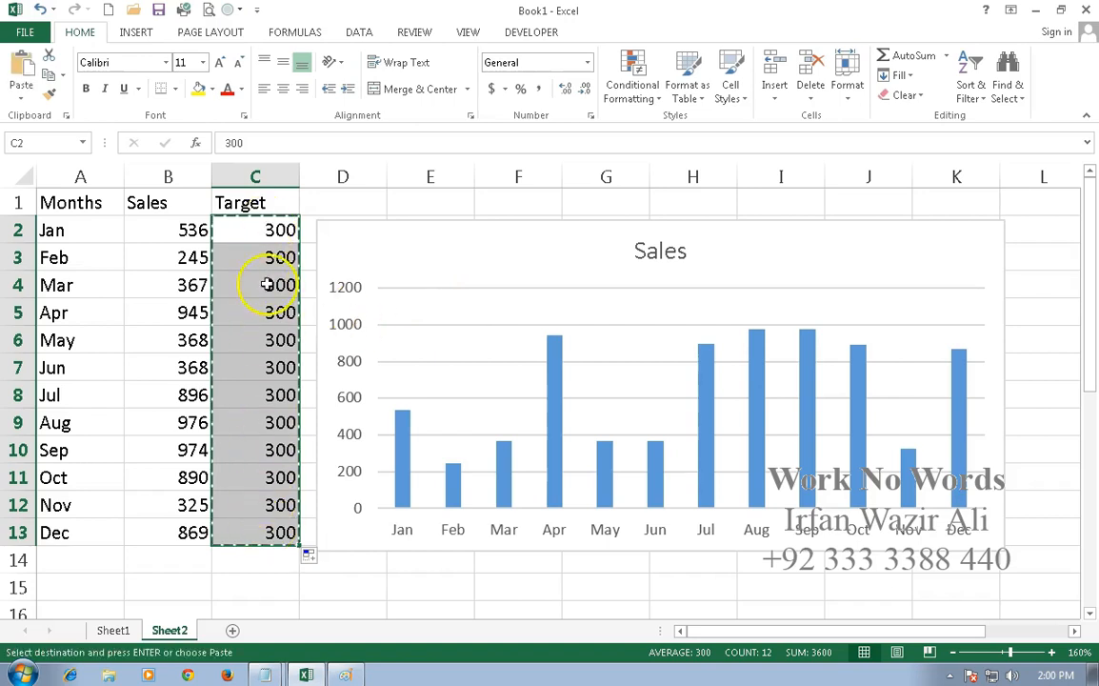
{"action": "left_click_drag", "start_coordinate": [279, 211], "coordinate": [303, 527]}
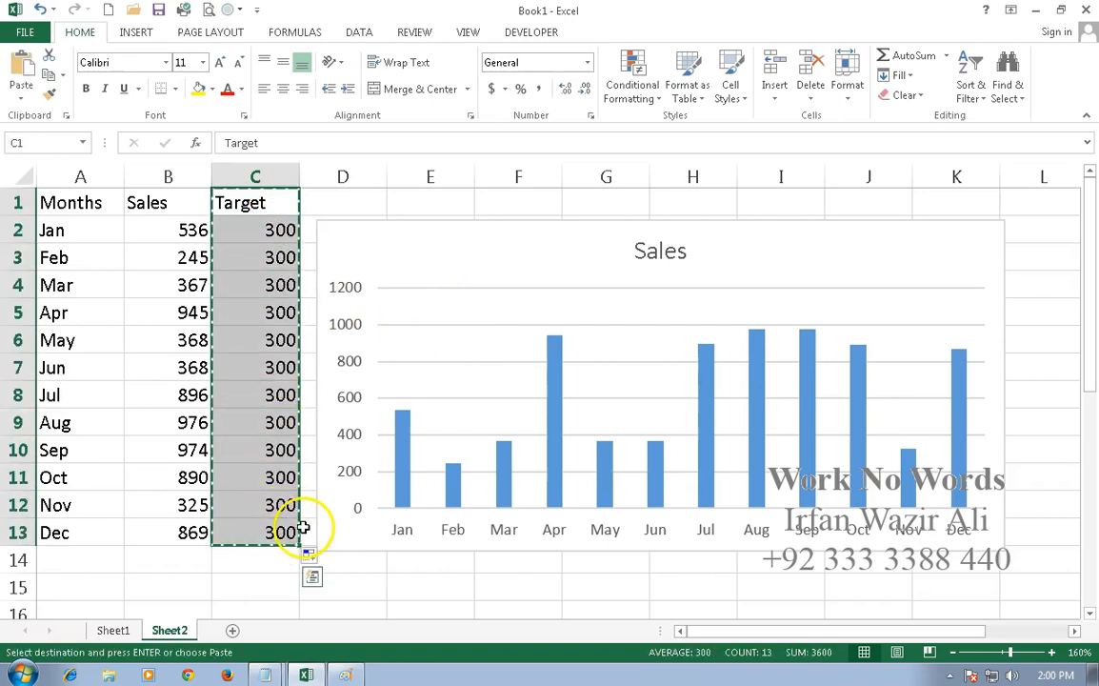
{"action": "left_click", "coordinate": [425, 237]}
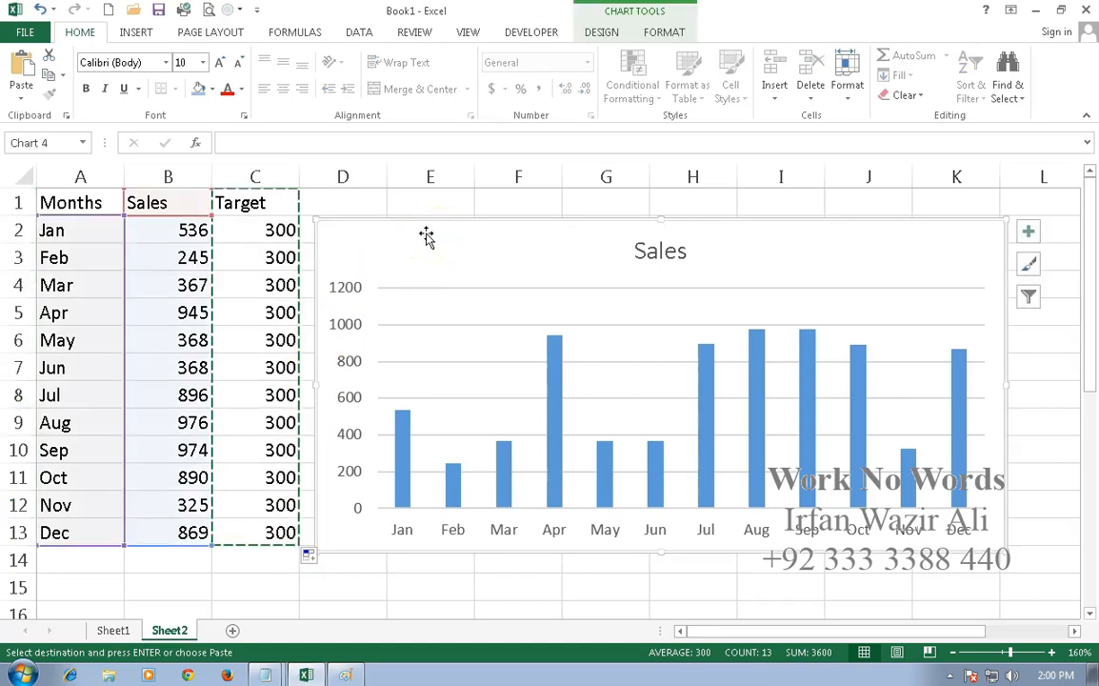
{"action": "key", "text": "ctrl+v"}
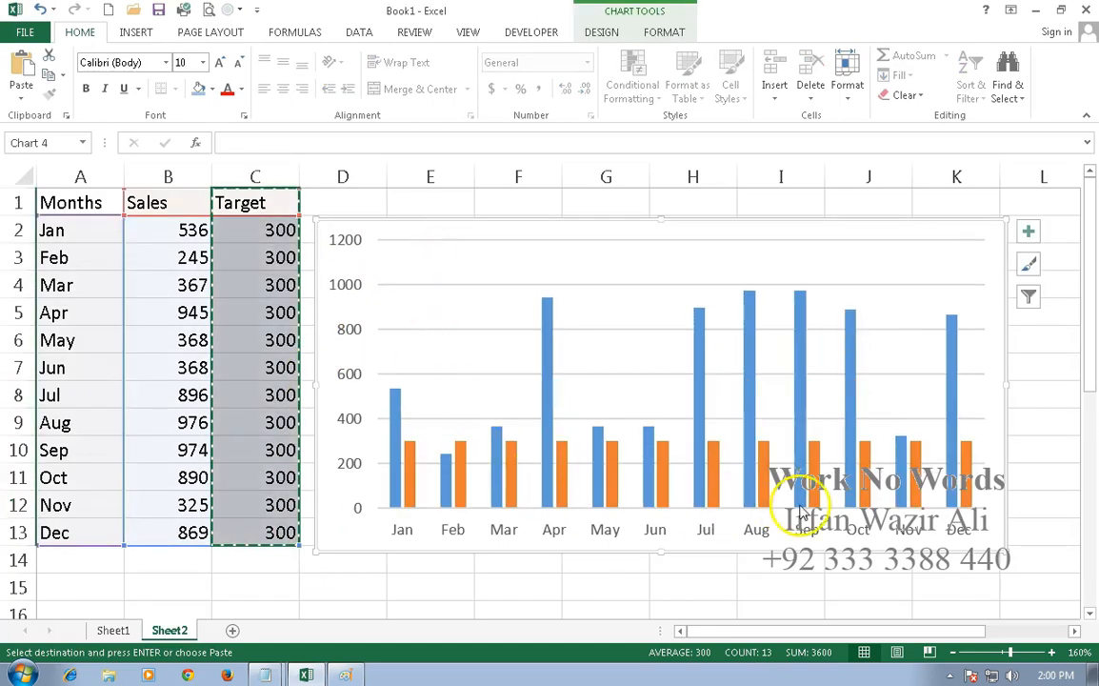
{"action": "key", "text": "Escape"}
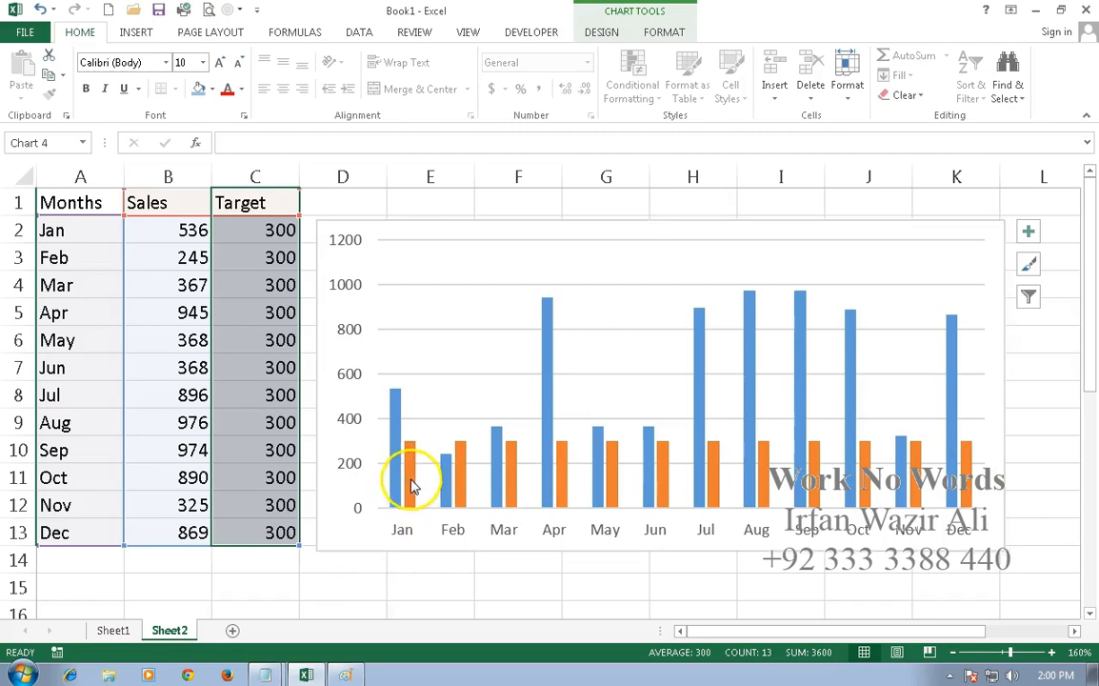
Step: Change the Target series to a Line chart type in a combo chart, keeping Sales as Clustered Column
{"action": "left_click", "coordinate": [410, 477]}
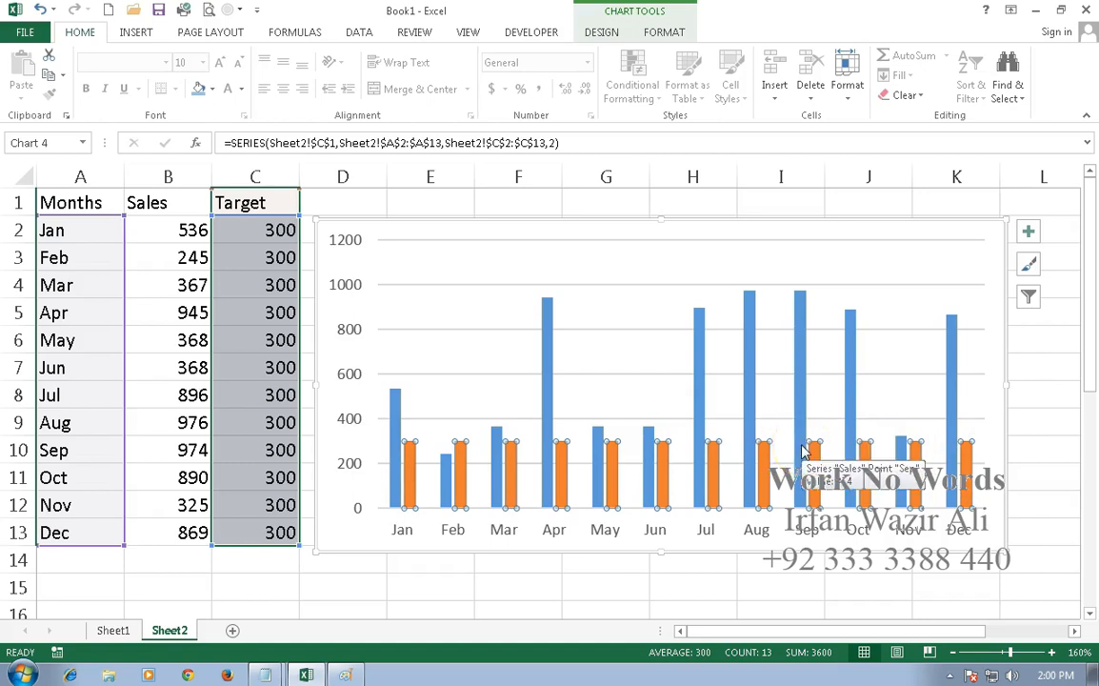
{"action": "left_click", "coordinate": [603, 32]}
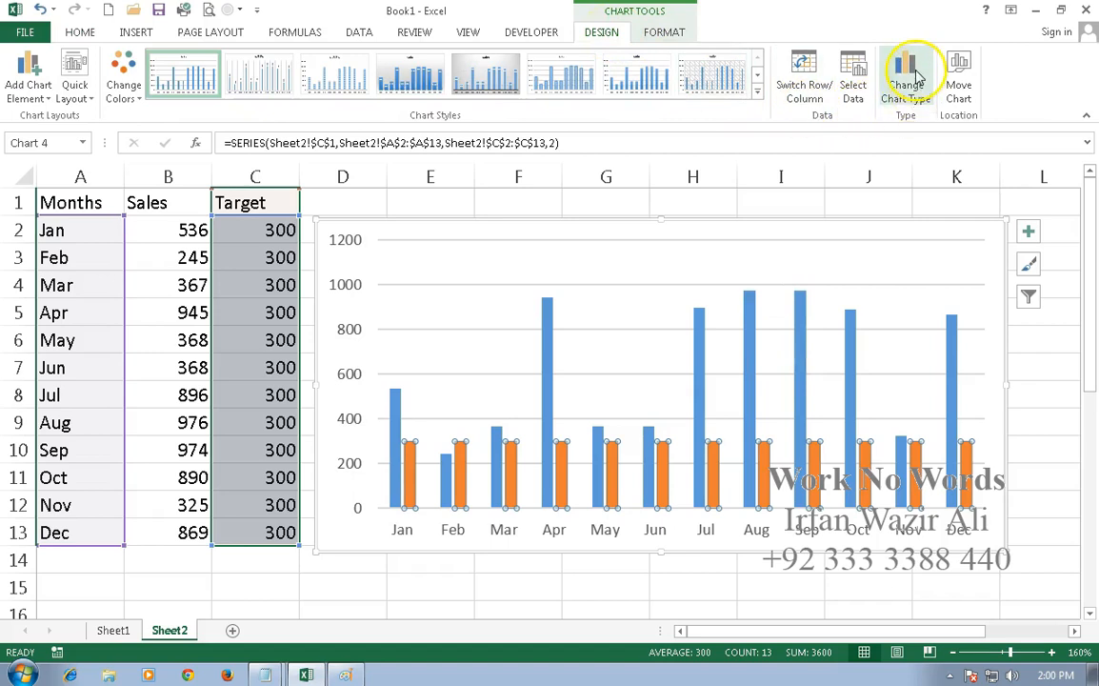
{"action": "left_click", "coordinate": [914, 78]}
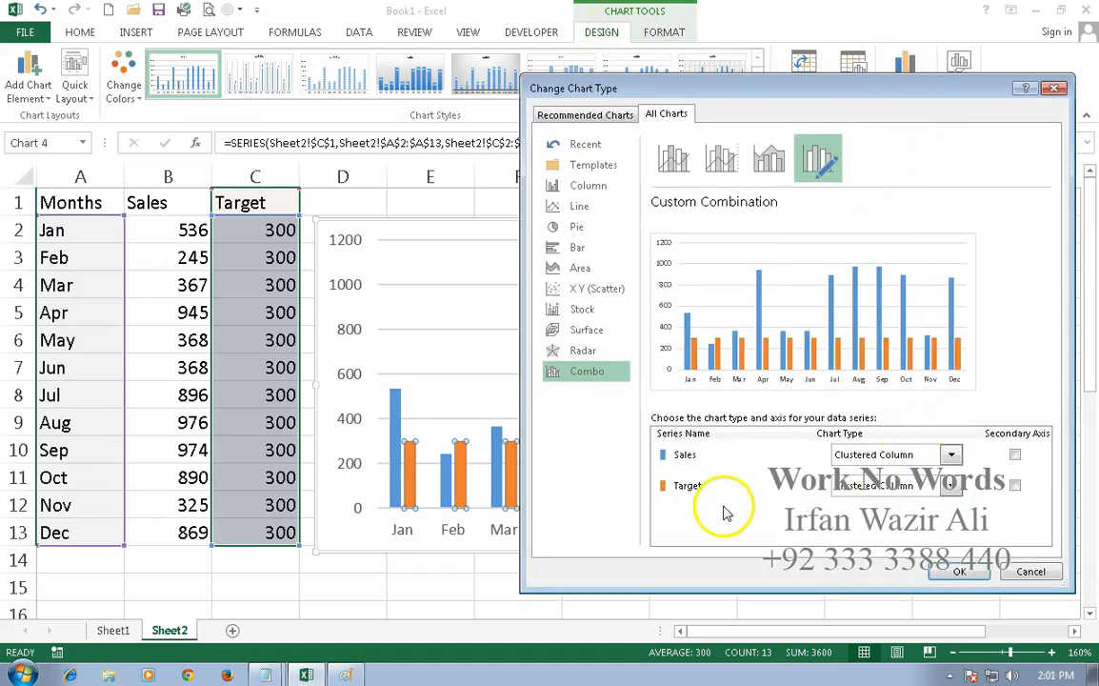
{"action": "left_click", "coordinate": [951, 487]}
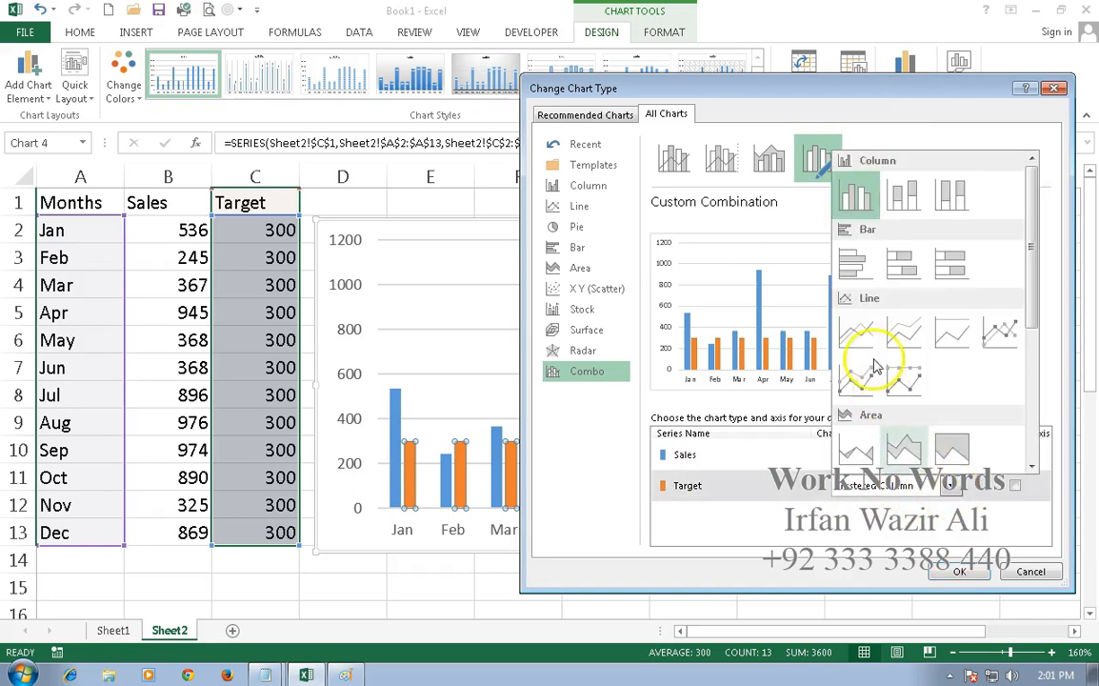
{"action": "left_click", "coordinate": [862, 333]}
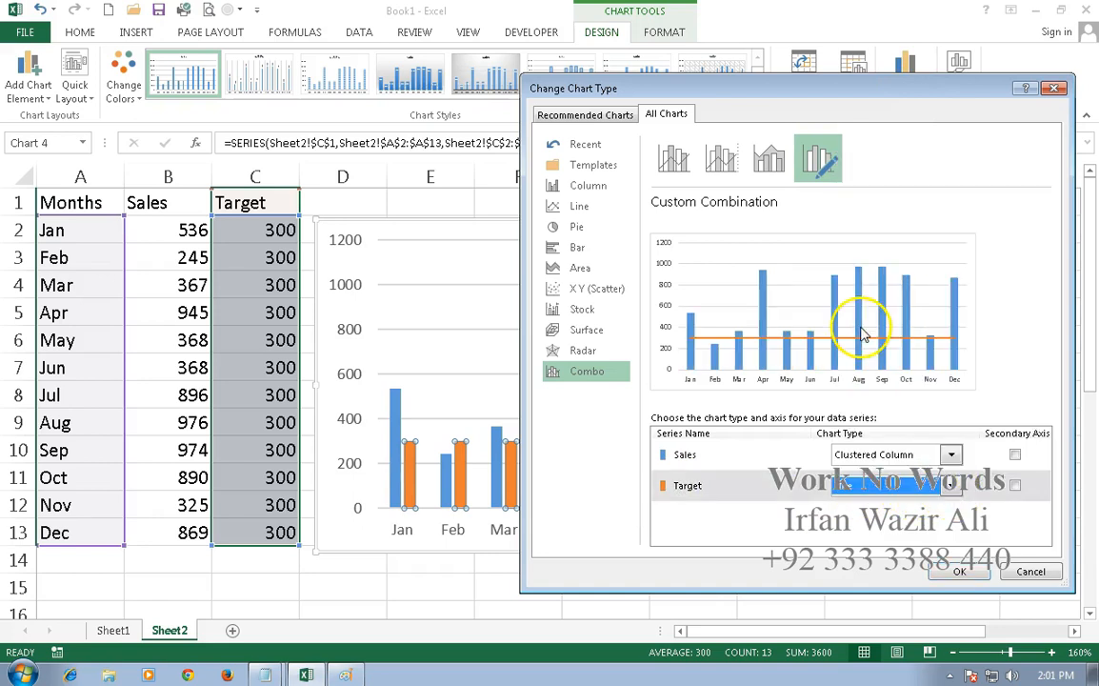
{"action": "left_click", "coordinate": [959, 572]}
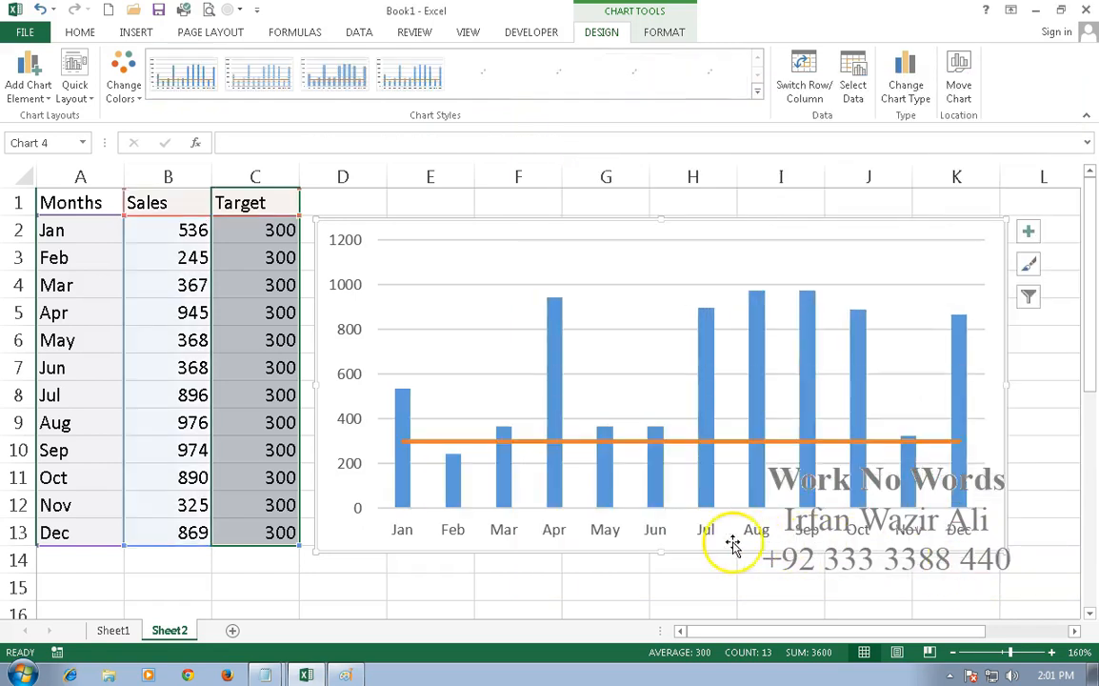
{"action": "left_click", "coordinate": [1017, 448]}
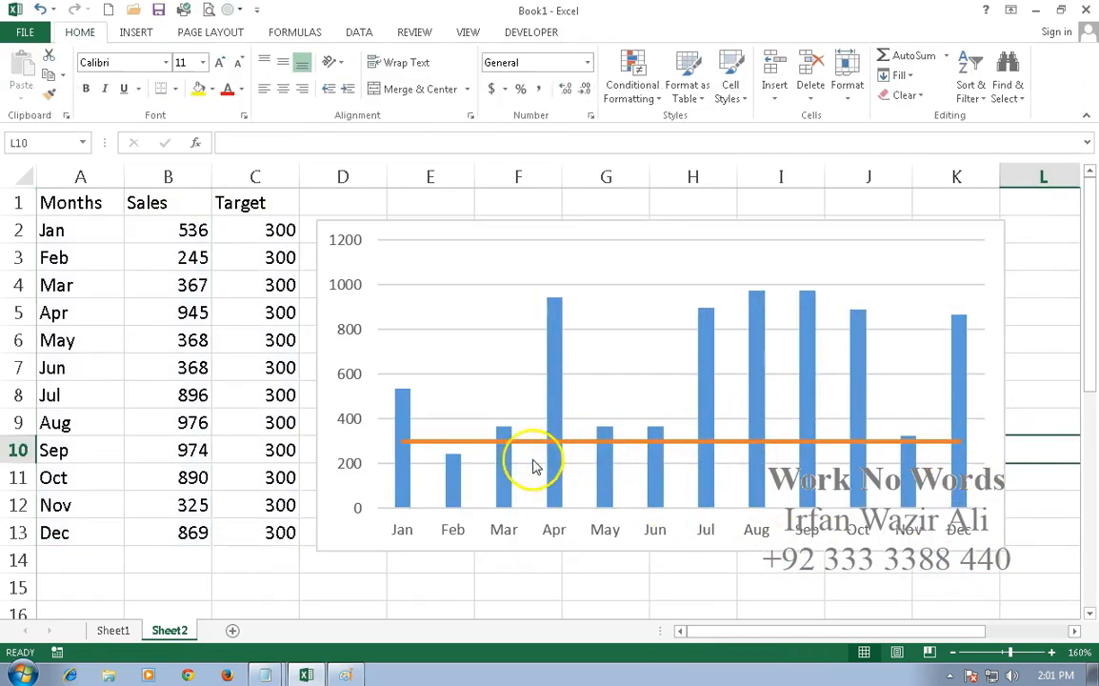
Step: Draw an up arrow block shape about 1.26" high and 0.48" wide on the sheet below the chart
{"action": "left_click", "coordinate": [664, 443]}
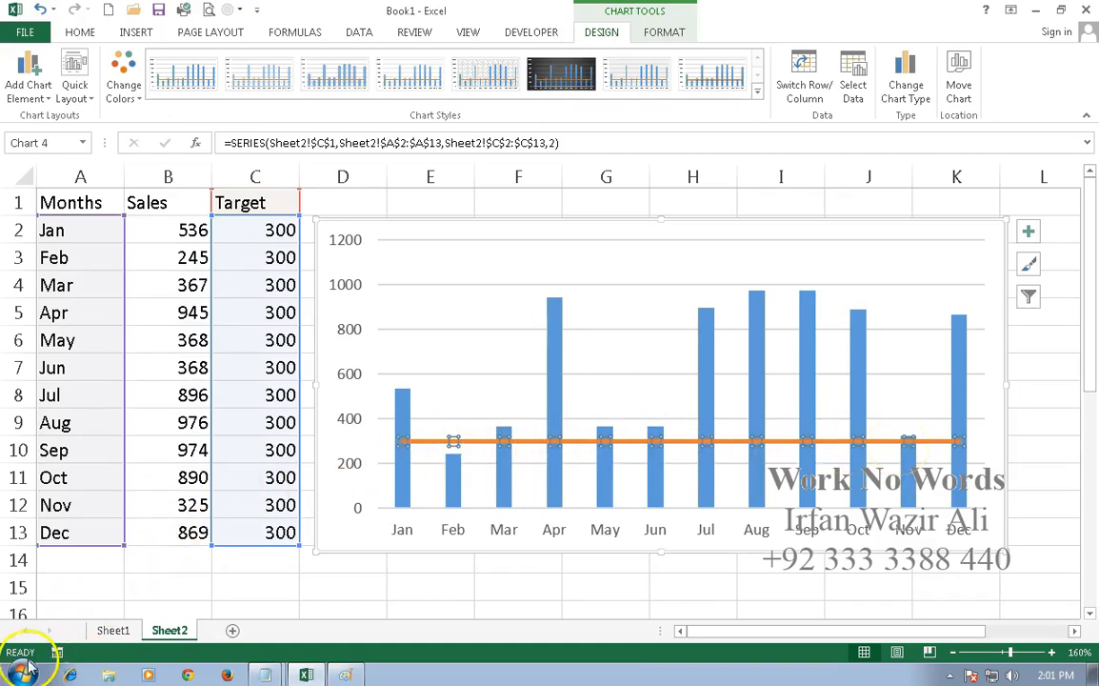
{"action": "left_click", "coordinate": [558, 343]}
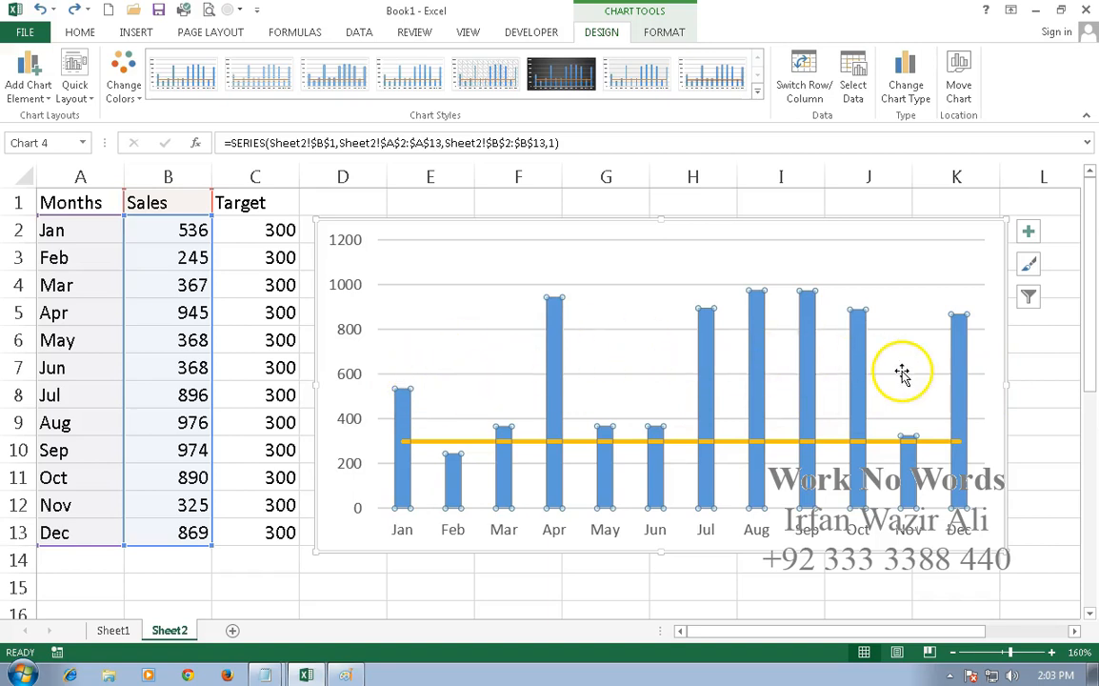
{"action": "left_click", "coordinate": [142, 32]}
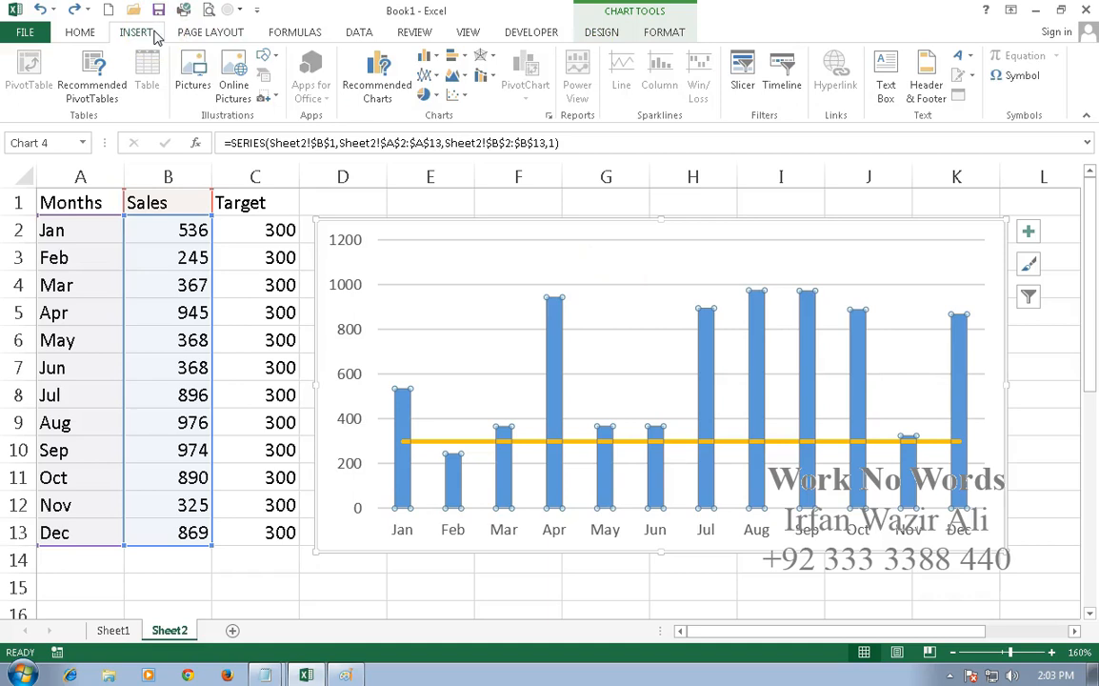
{"action": "left_click", "coordinate": [271, 61]}
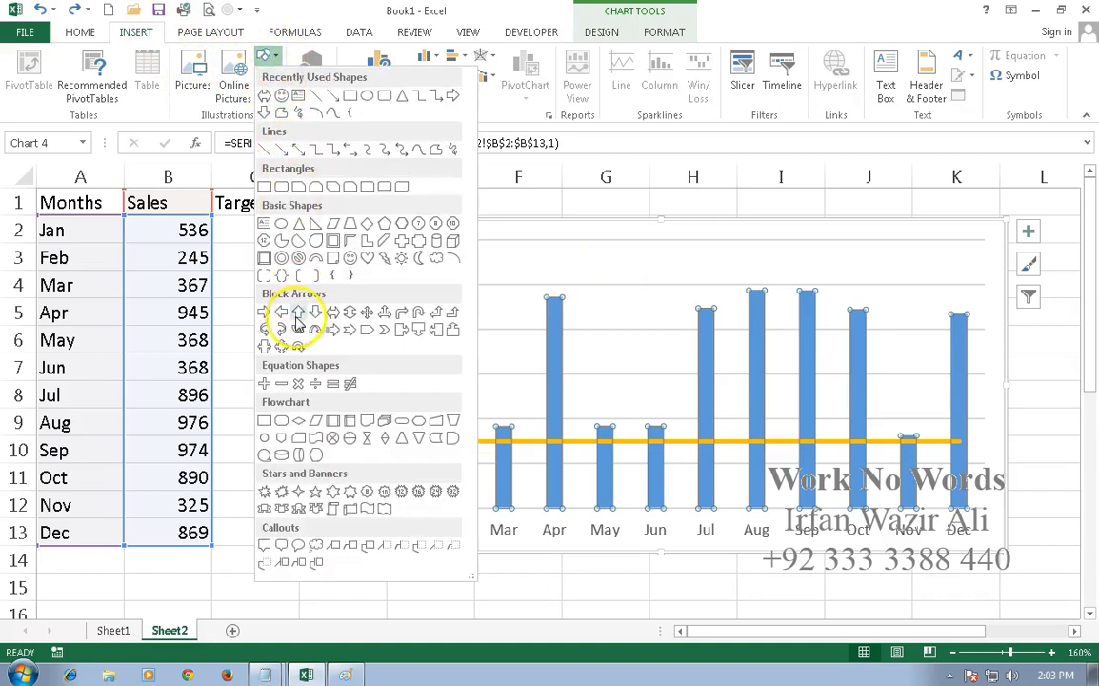
{"action": "left_click", "coordinate": [299, 313]}
{"action": "scroll", "coordinate": [476, 503], "scroll_direction": "down", "scroll_amount": 1}
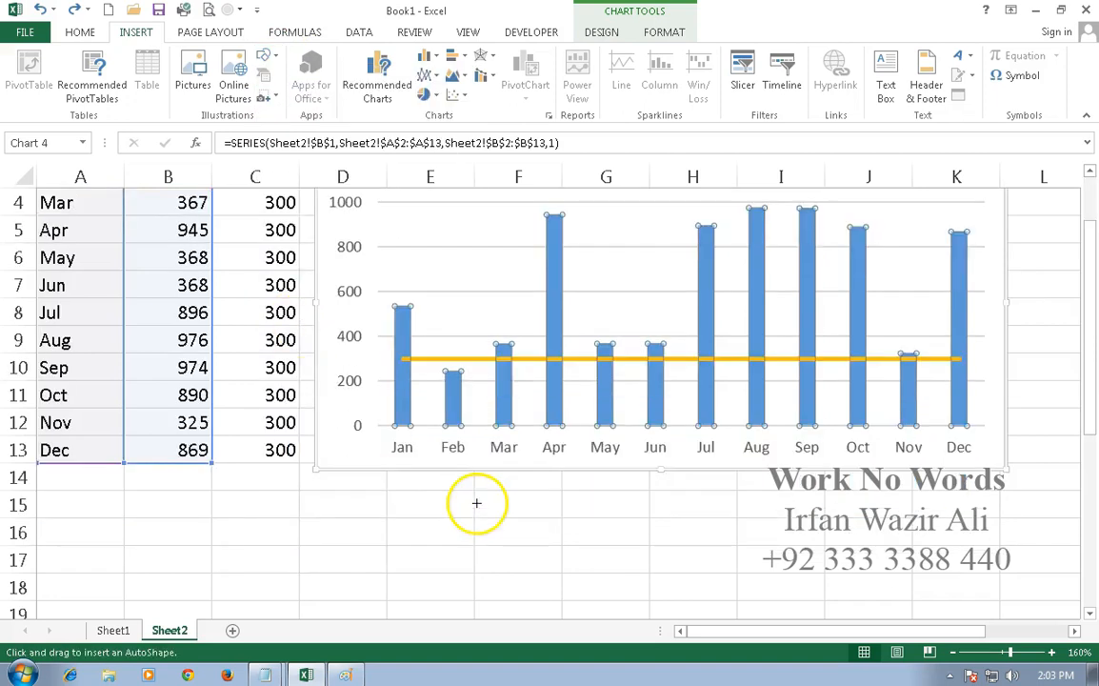
{"action": "scroll", "coordinate": [476, 503], "scroll_direction": "down", "scroll_amount": 2}
{"action": "left_click_drag", "start_coordinate": [404, 364], "coordinate": [465, 527]}
Step: Paste the copied up arrow onto the Sales series so that its columns are filled with the arrow shape
{"action": "scroll", "coordinate": [550, 579], "scroll_direction": "up", "scroll_amount": 2}
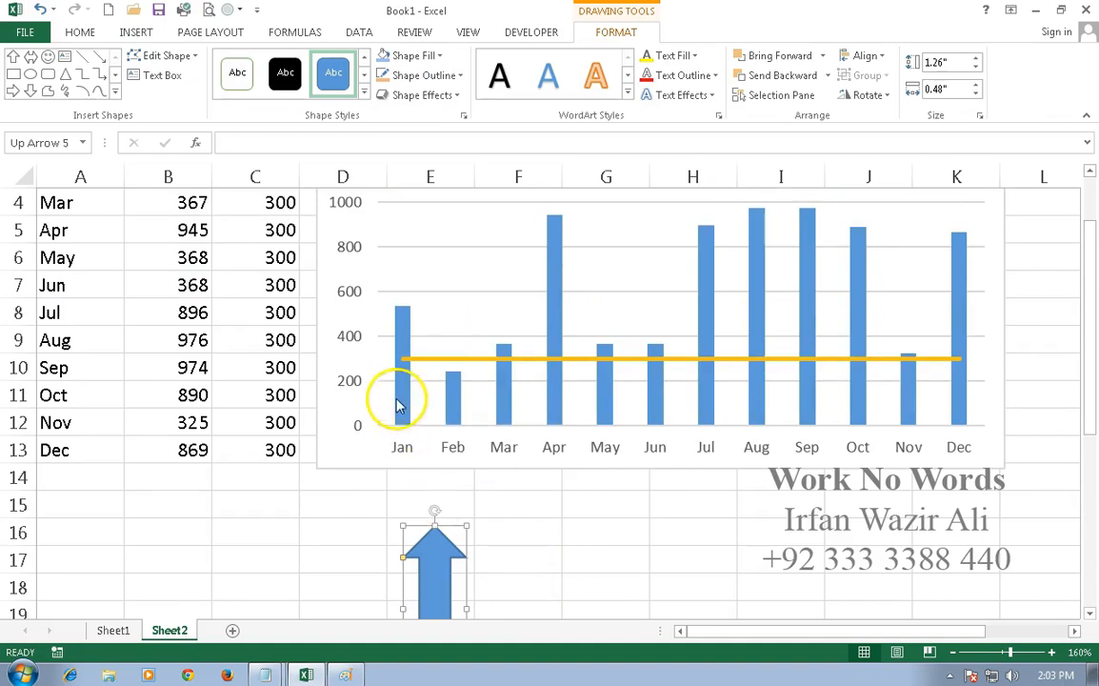
{"action": "left_click", "coordinate": [405, 334]}
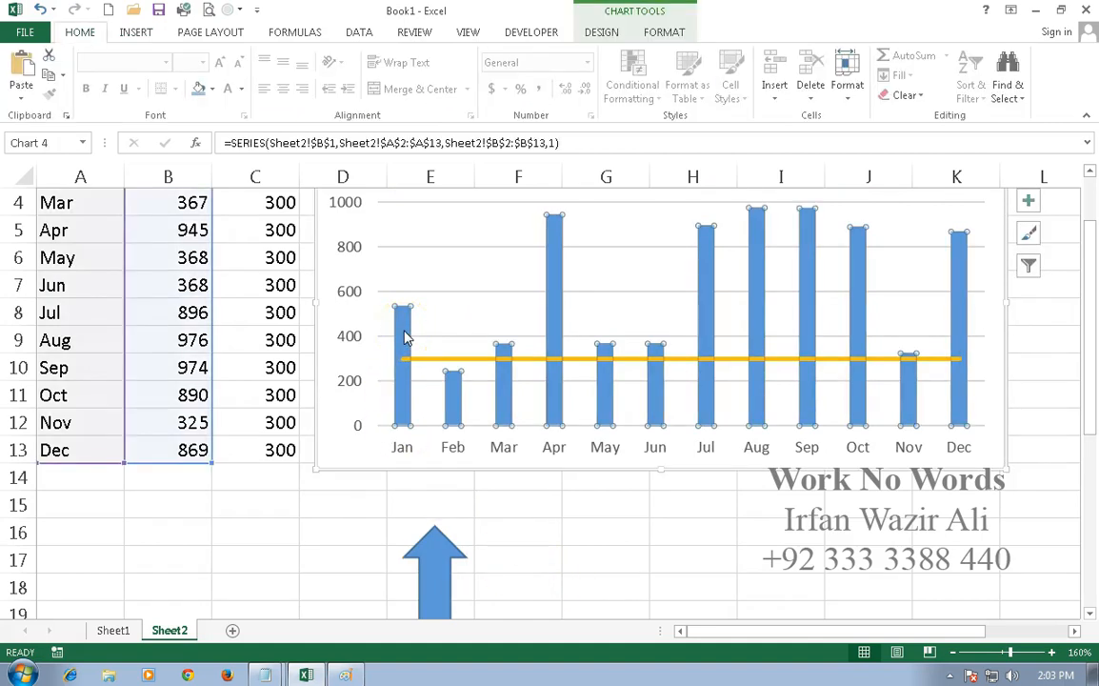
{"action": "key", "text": "ctrl+v"}
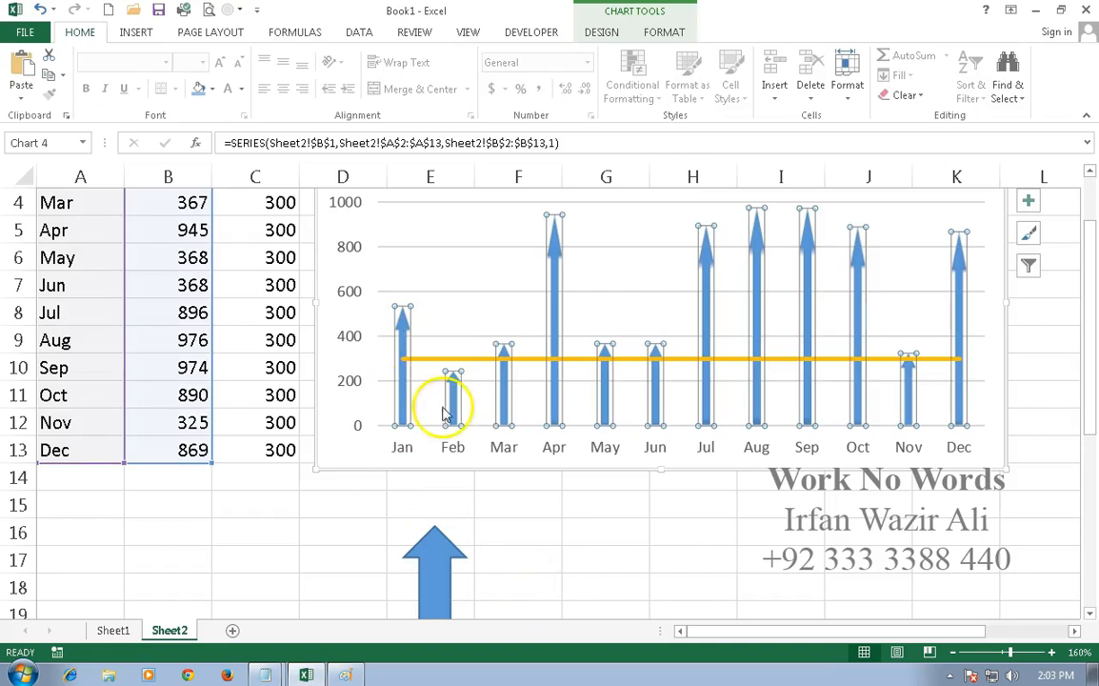
Step: Delete the up arrow shape from the sheet below the chart
{"action": "left_click", "coordinate": [515, 528]}
{"action": "left_click", "coordinate": [446, 545]}
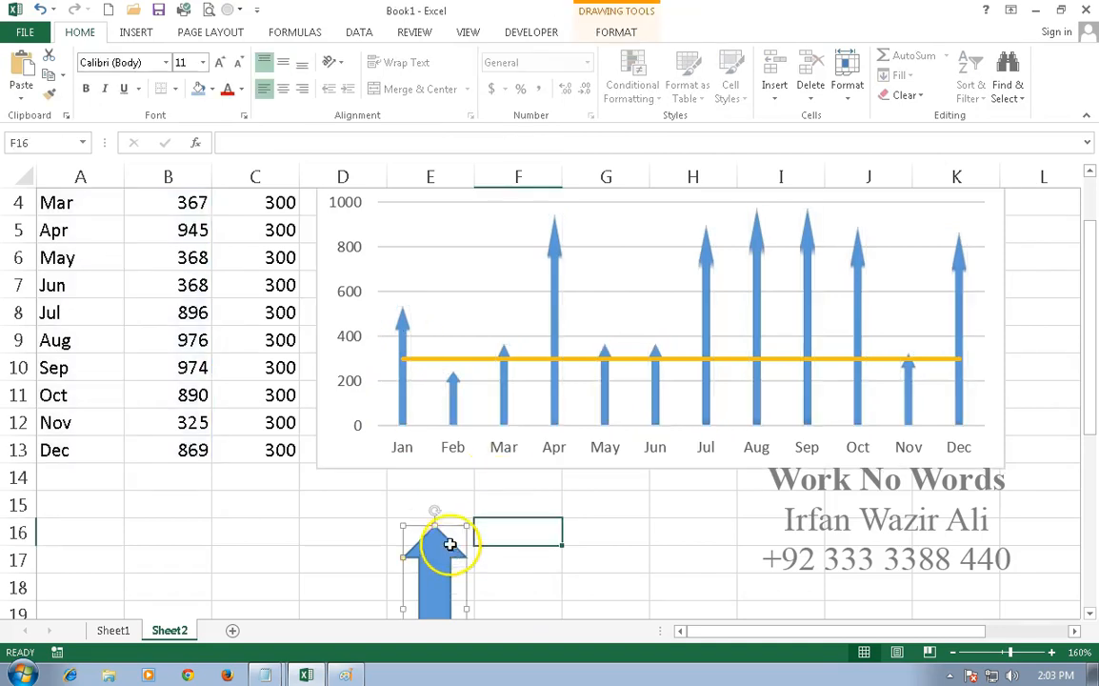
{"action": "key", "text": "Delete"}
{"action": "scroll", "coordinate": [429, 467], "scroll_direction": "up", "scroll_amount": 1}
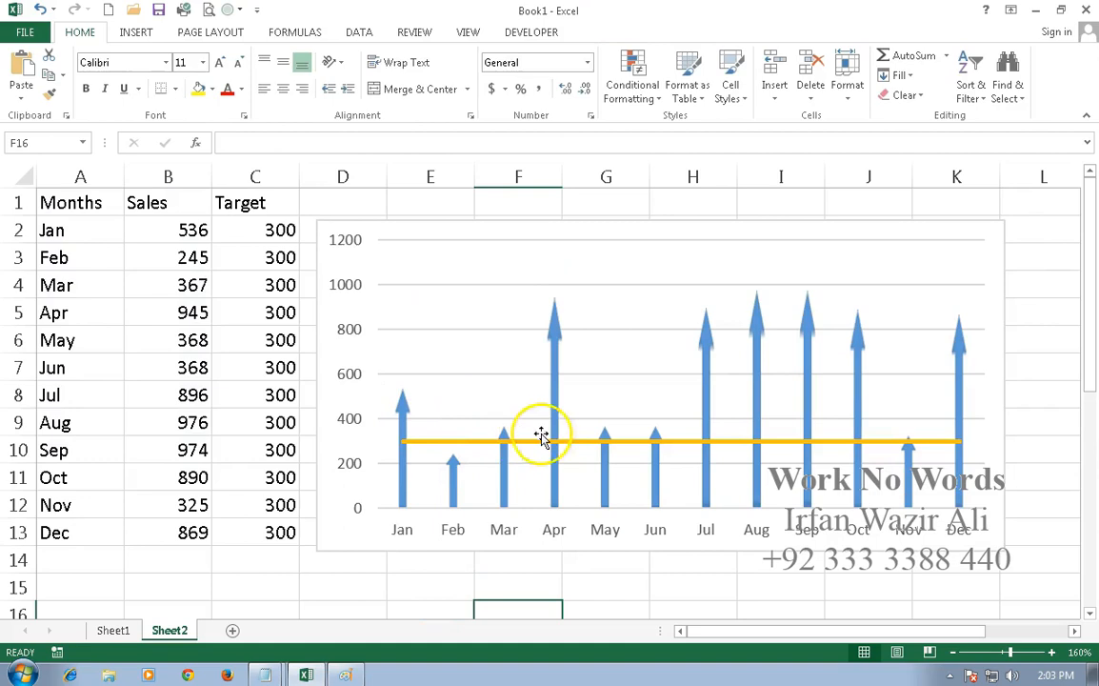
Step: Enter the header year in A19 and 2010 in A20, below the existing chart
{"action": "left_click", "coordinate": [404, 412]}
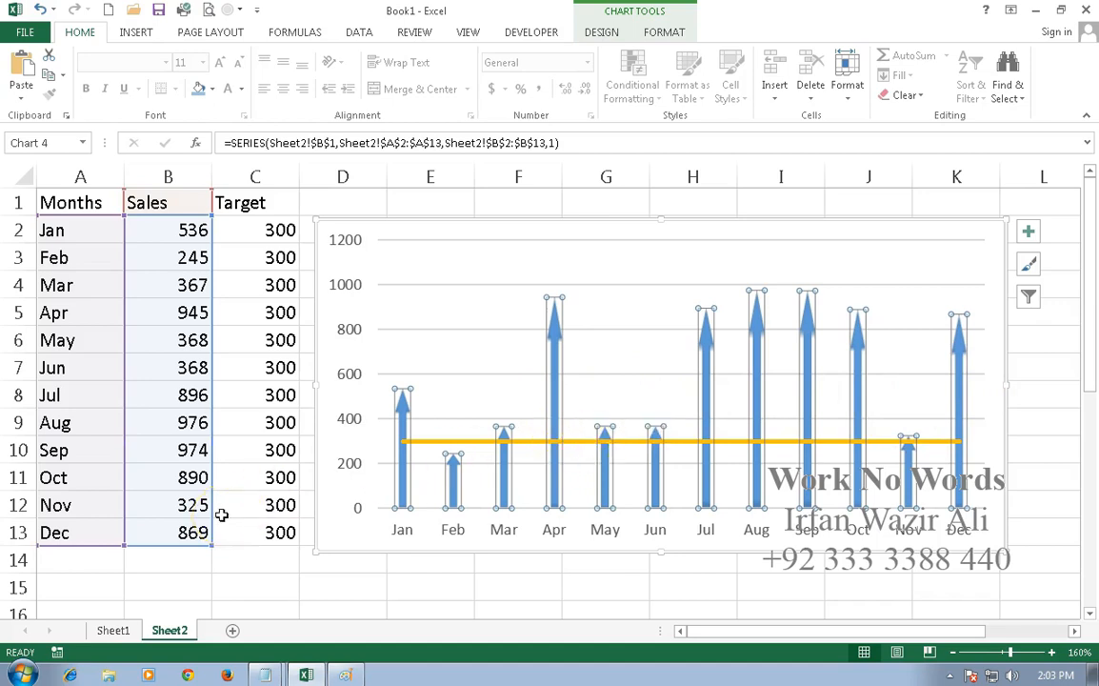
{"action": "scroll", "coordinate": [221, 514], "scroll_direction": "down", "scroll_amount": 3}
{"action": "scroll", "coordinate": [221, 514], "scroll_direction": "down", "scroll_amount": 1}
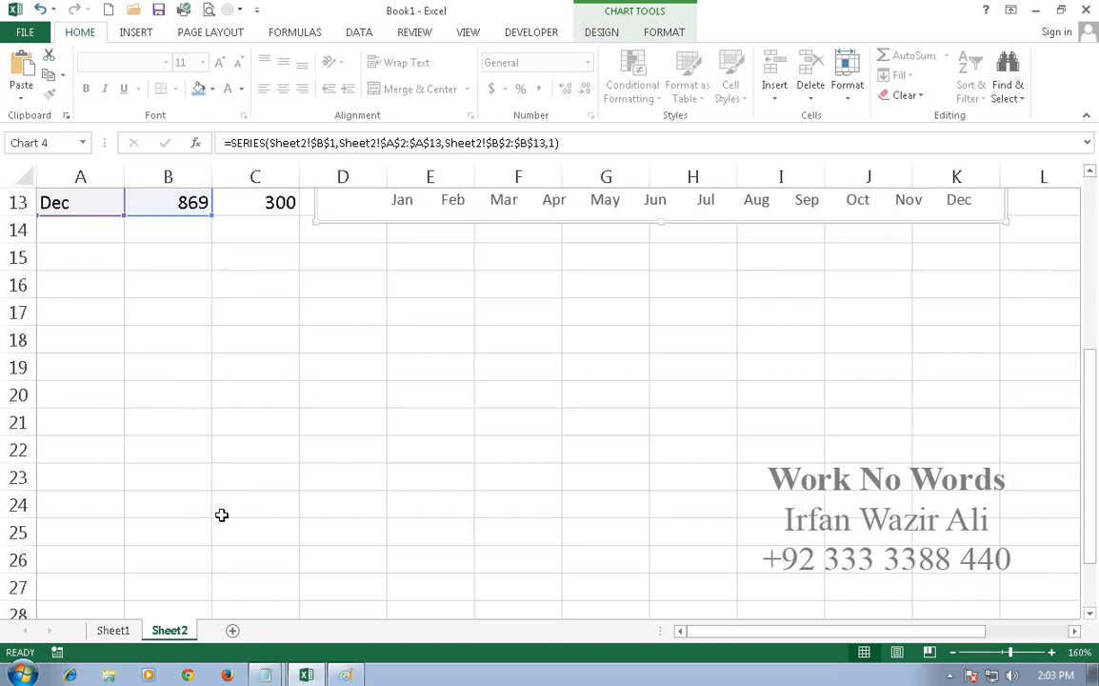
{"action": "scroll", "coordinate": [221, 515], "scroll_direction": "down", "scroll_amount": 1}
{"action": "left_click", "coordinate": [75, 286]}
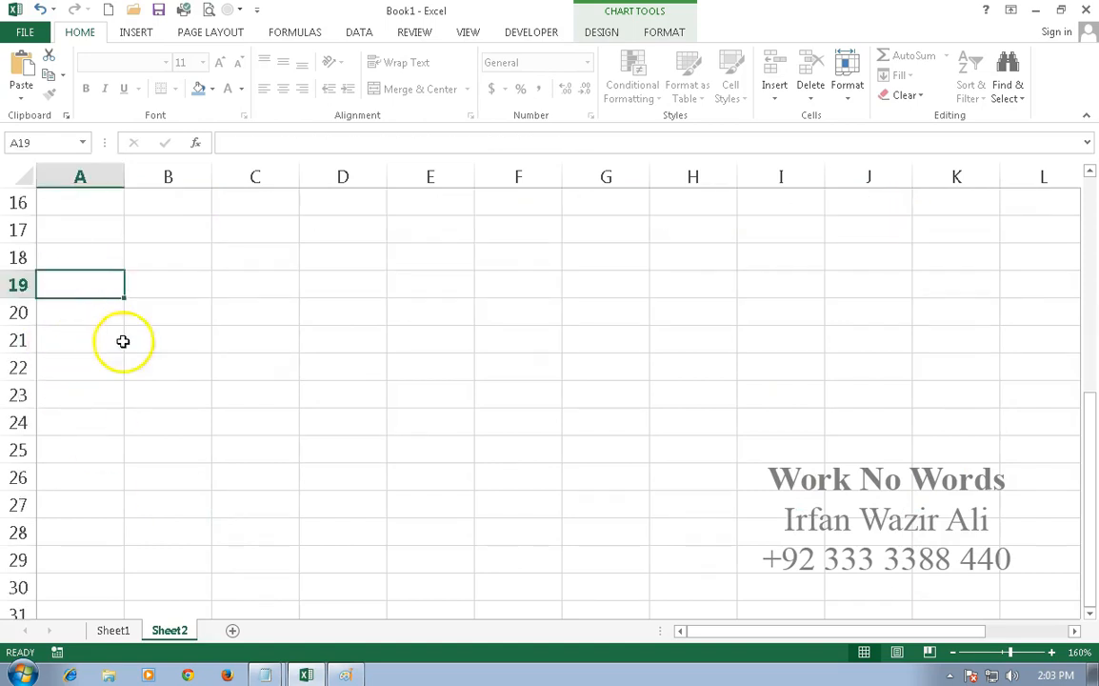
{"action": "type", "text": "year"}
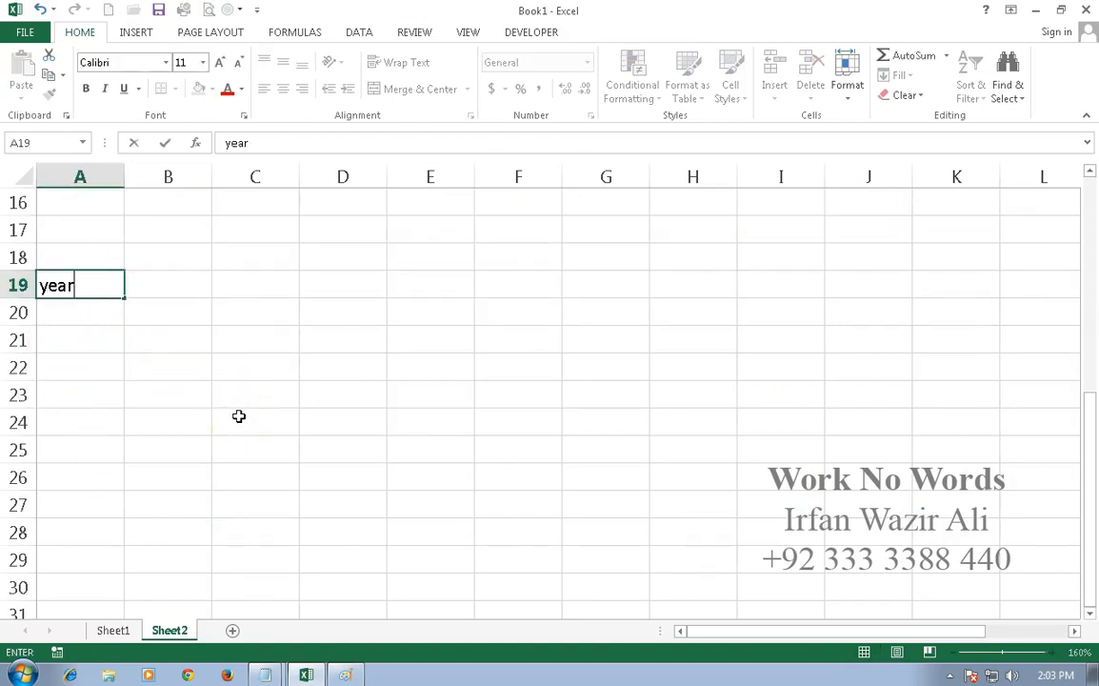
{"action": "key", "text": "Return"}
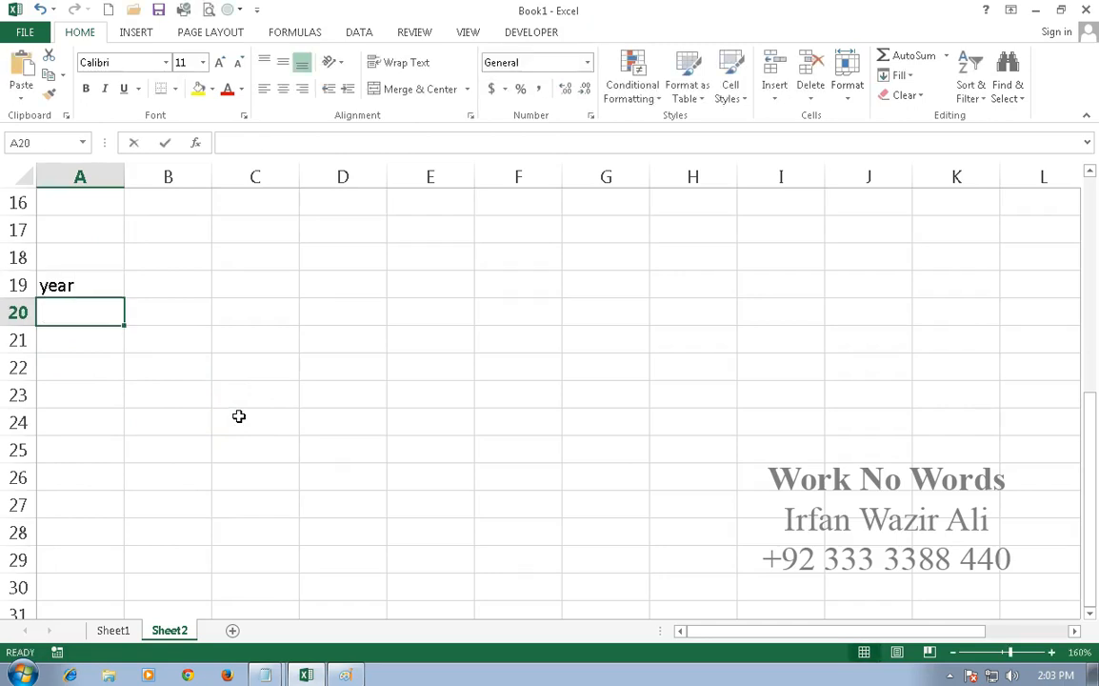
{"action": "type", "text": "2010"}
{"action": "key", "text": "Return"}
Step: Fill the years down from A20 to A24 as a series ending at 2014
{"action": "left_click", "coordinate": [121, 320]}
{"action": "left_click_drag", "start_coordinate": [125, 331], "coordinate": [125, 416]}
{"action": "left_click", "coordinate": [116, 319]}
{"action": "left_click_drag", "start_coordinate": [123, 327], "coordinate": [122, 437]}
Step: Enter the header Sales in B19 and the values 45, 23, 11, -10 and 23 in B20:B24
{"action": "left_click", "coordinate": [151, 290]}
{"action": "type", "text": "Sales"}
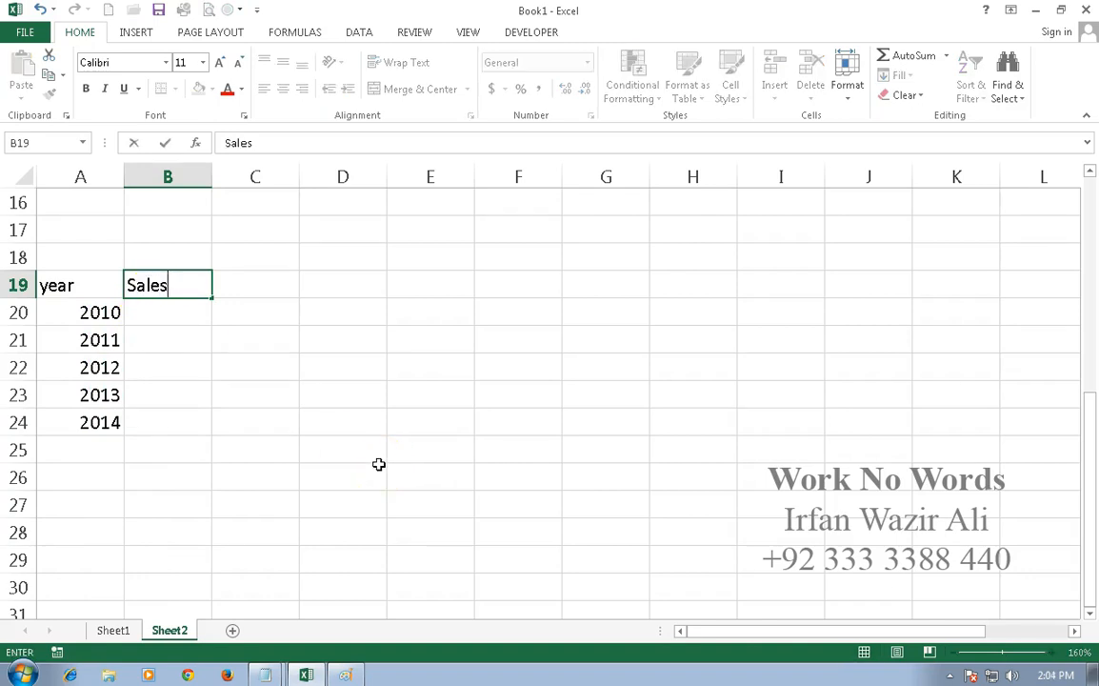
{"action": "key", "text": "Return"}
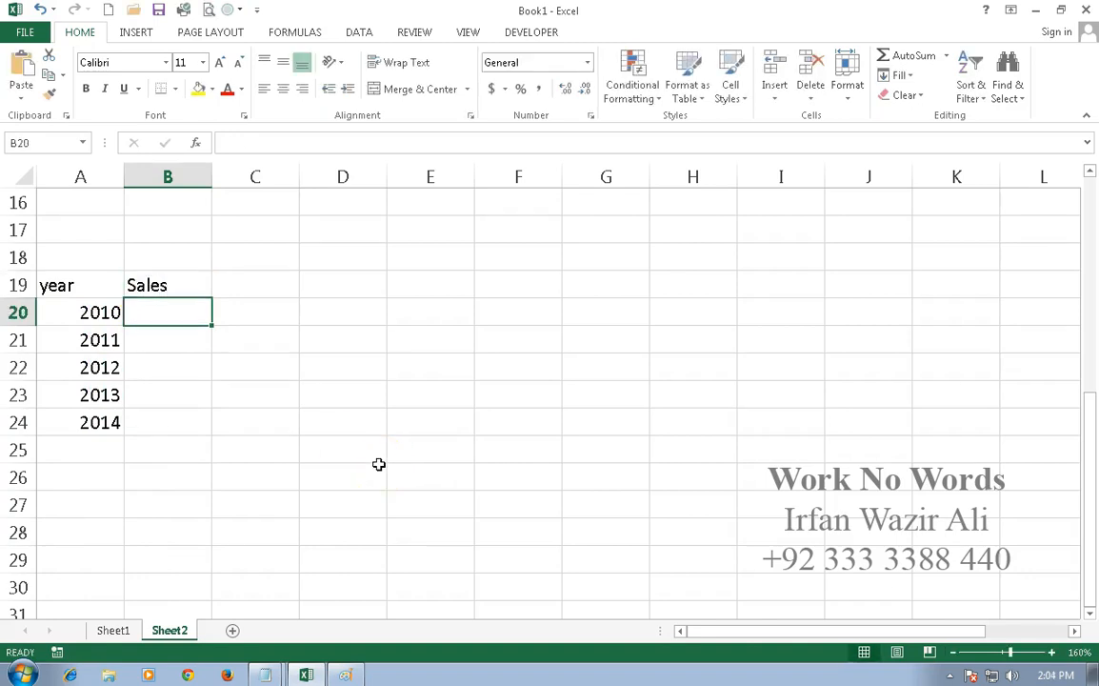
{"action": "type", "text": "45"}
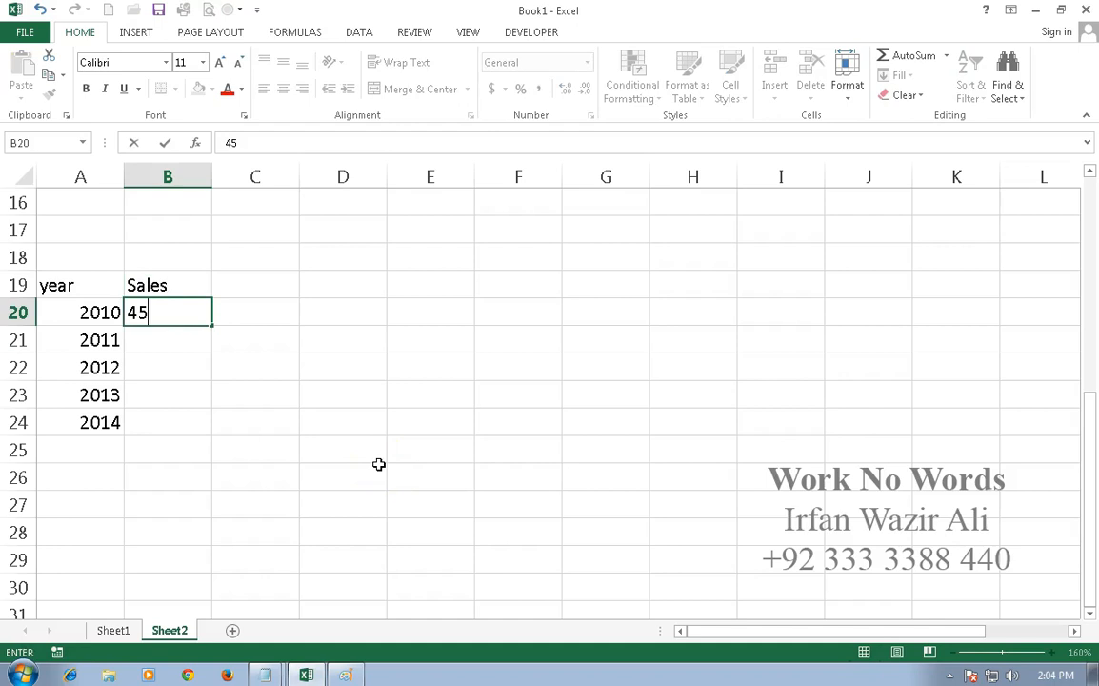
{"action": "key", "text": "Return"}
{"action": "type", "text": "23"}
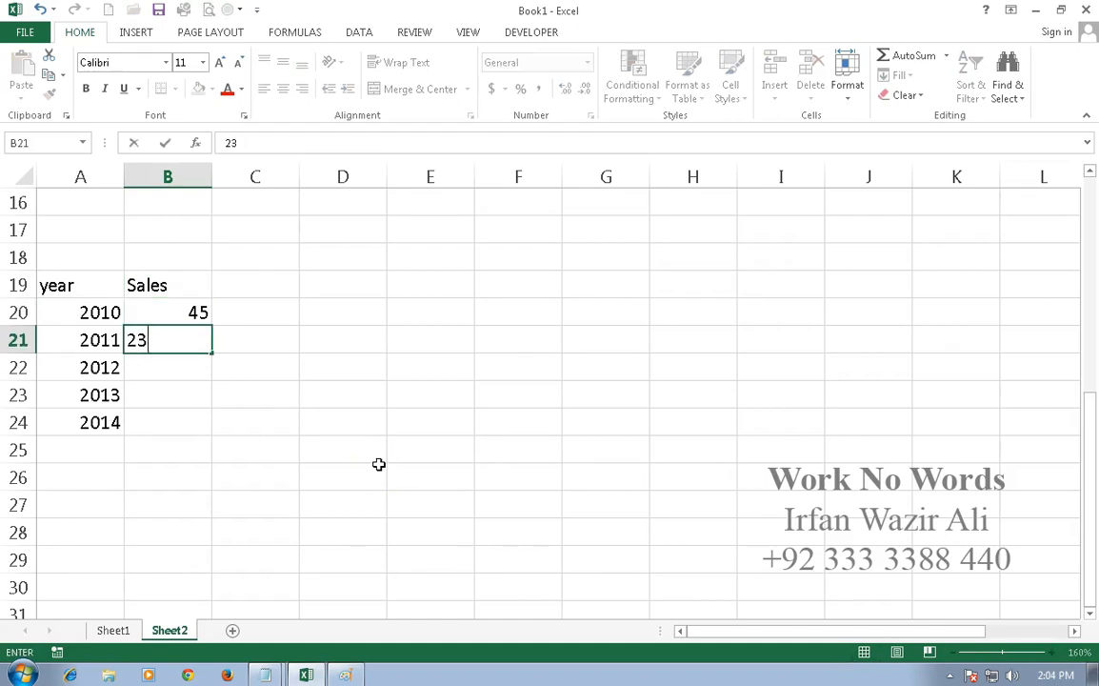
{"action": "key", "text": "Return"}
{"action": "type", "text": "11"}
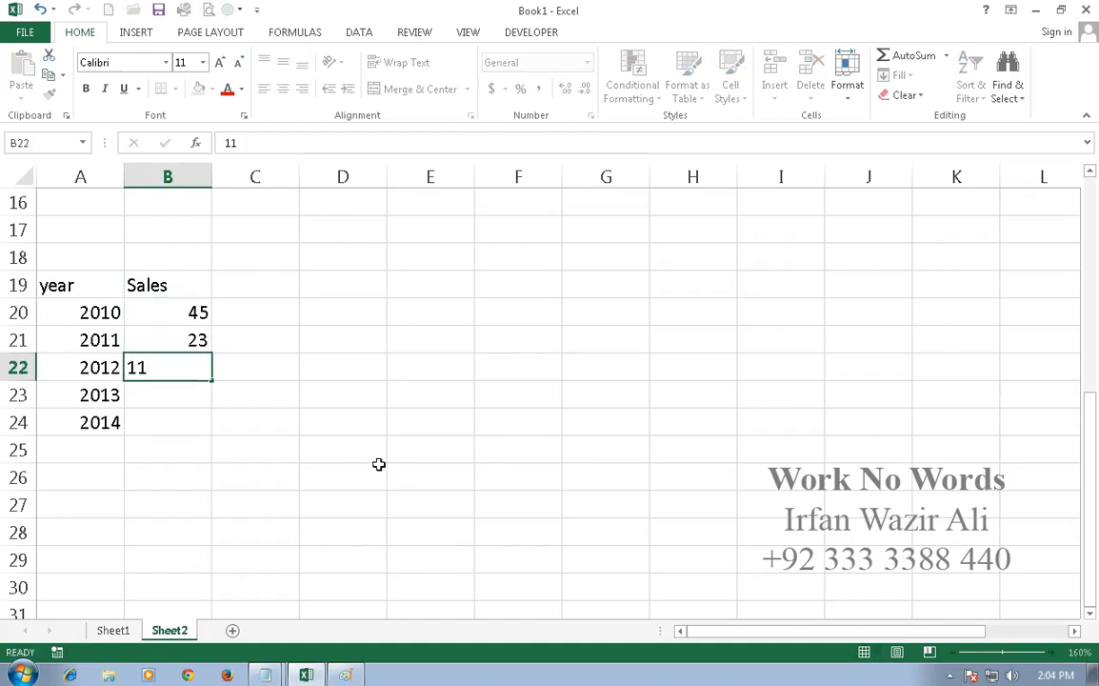
{"action": "key", "text": "Return"}
{"action": "type", "text": "-10"}
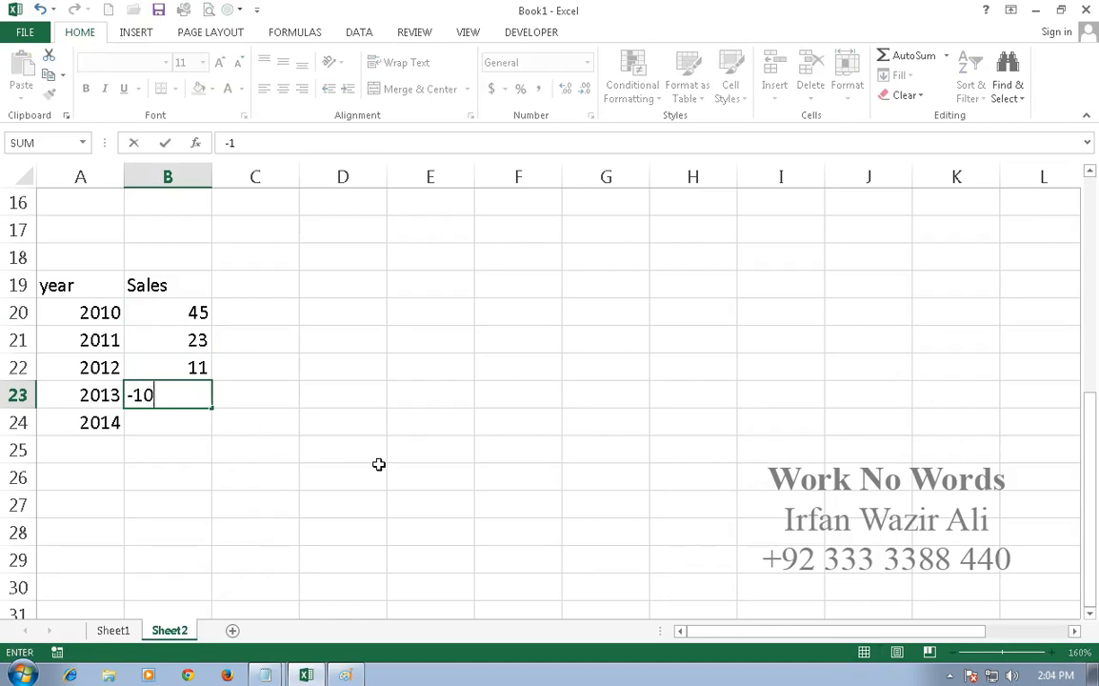
{"action": "key", "text": "Return"}
{"action": "type", "text": "23"}
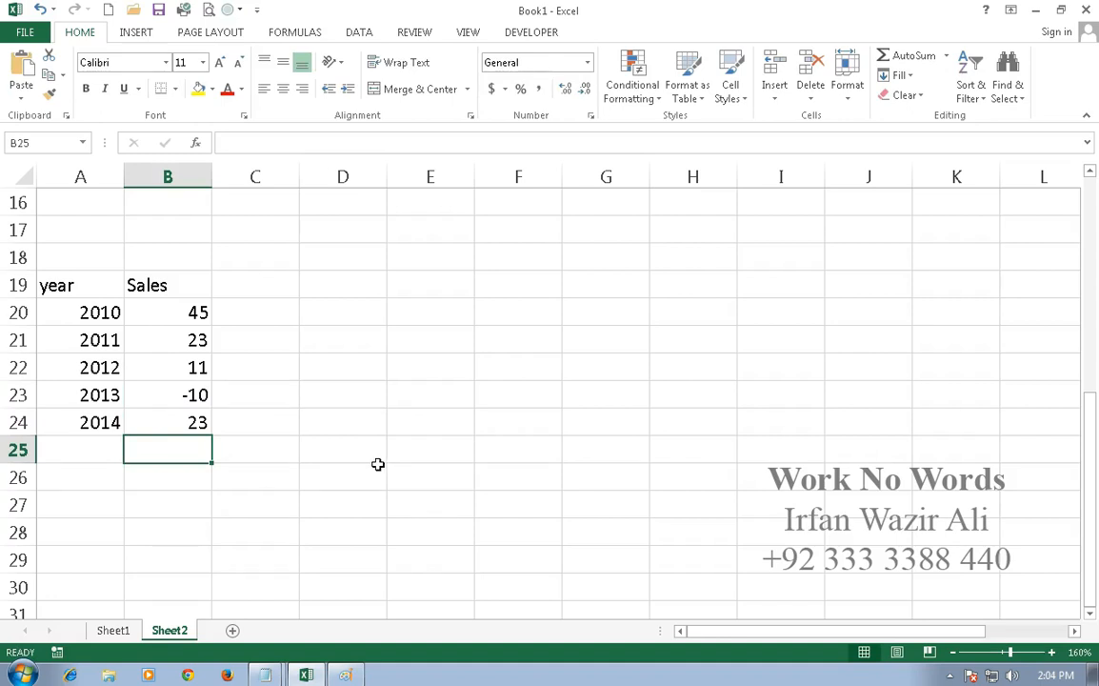
Step: Try a default column chart from A19:B24 with the year header included, and delete it
{"action": "left_click_drag", "start_coordinate": [81, 289], "coordinate": [169, 419]}
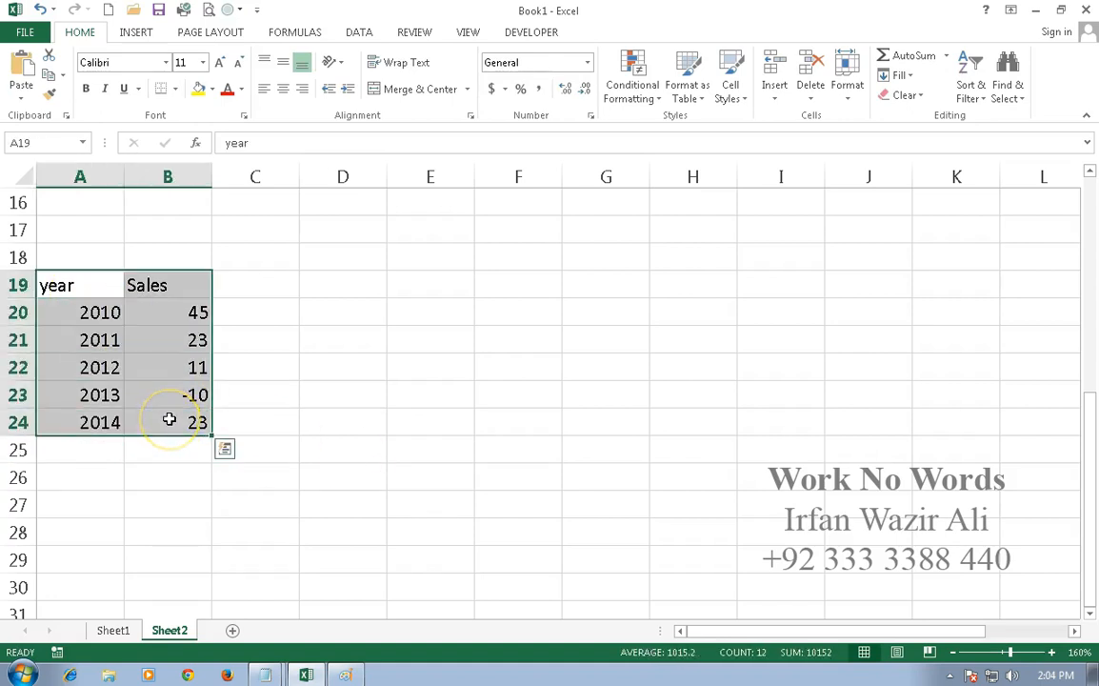
{"action": "left_click", "coordinate": [21, 672]}
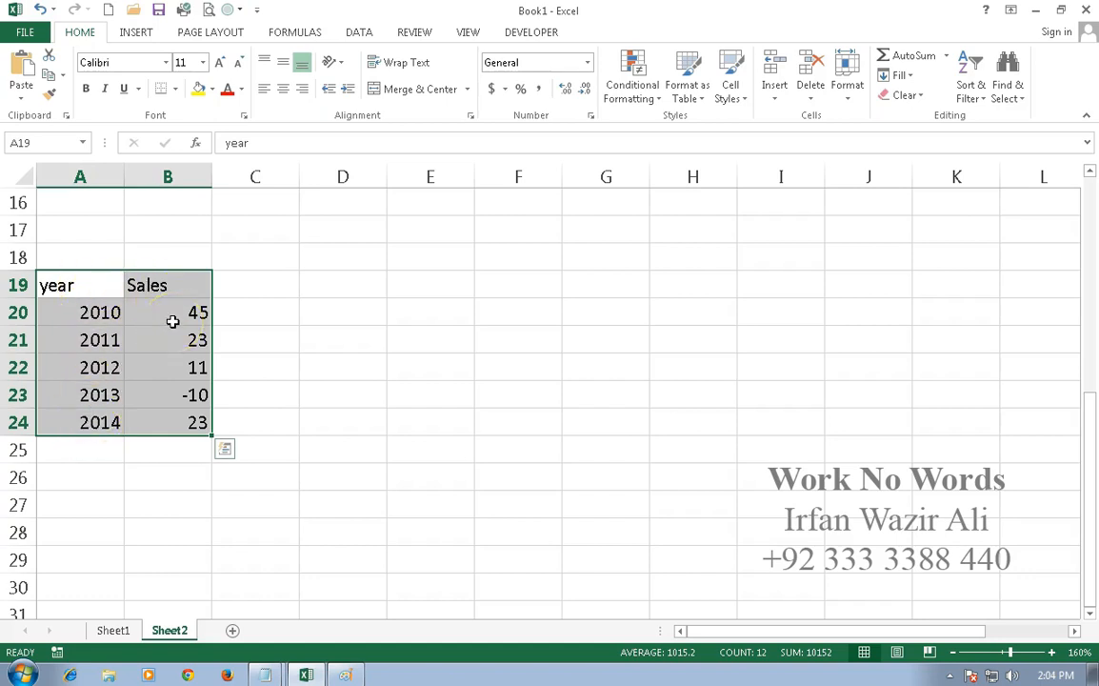
{"action": "key", "text": "alt"}
{"action": "key", "text": "alt+F1"}
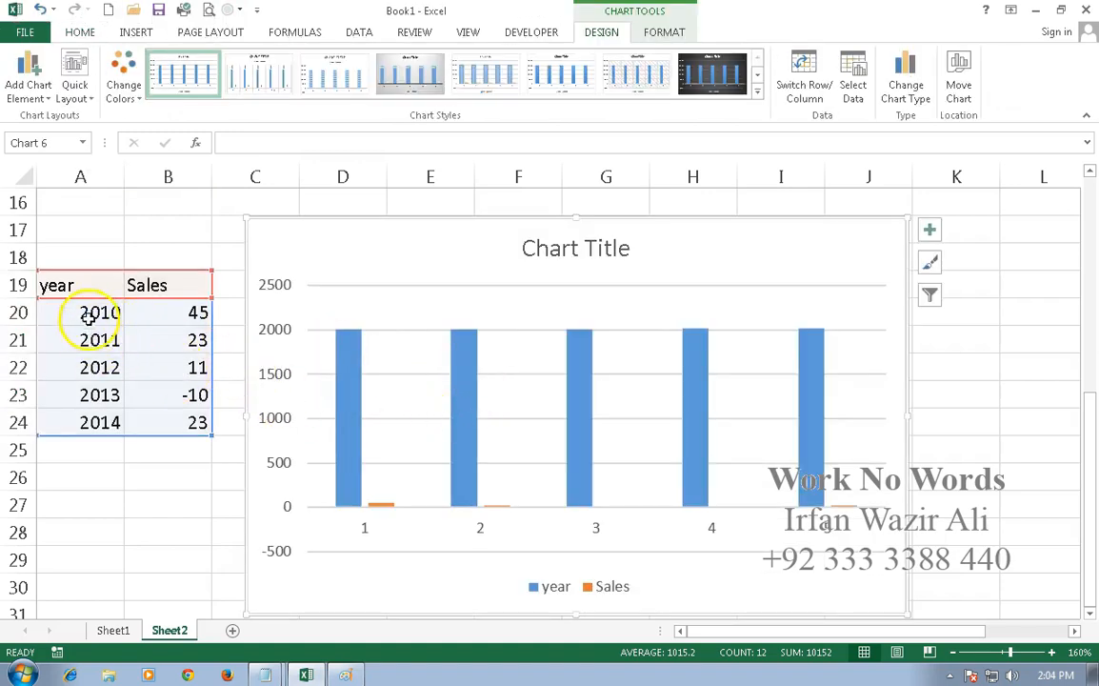
{"action": "mouse_move", "coordinate": [360, 381]}
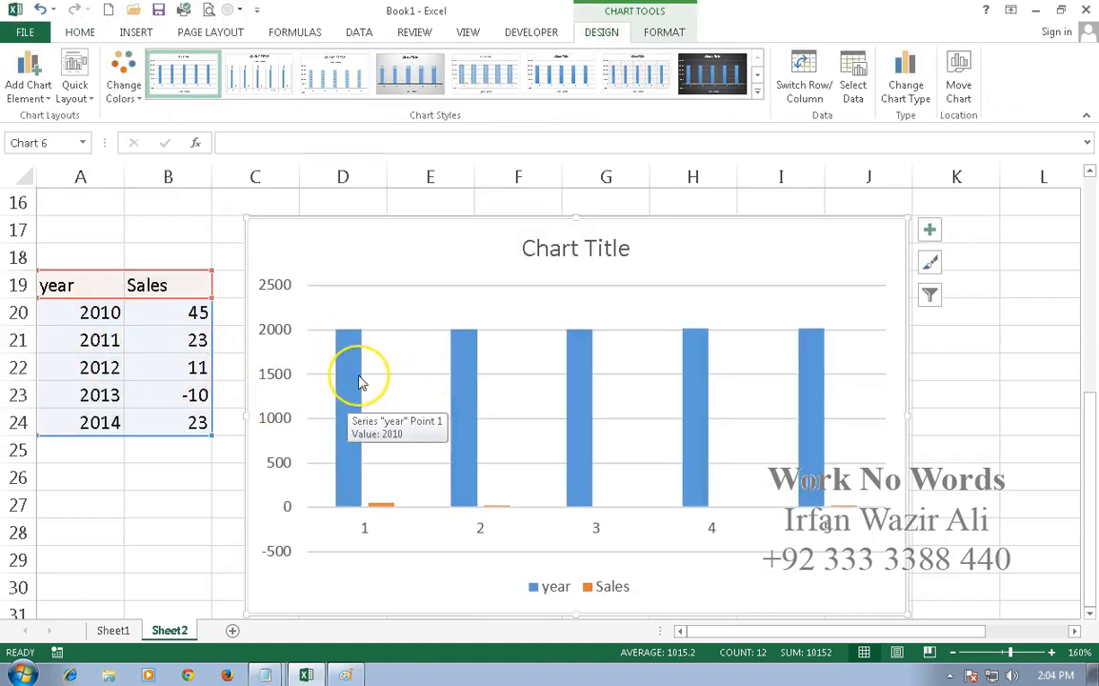
{"action": "key", "text": "Delete"}
Step: Clear the year header in A19 and insert a default column chart from A19:B24
{"action": "left_click", "coordinate": [86, 295]}
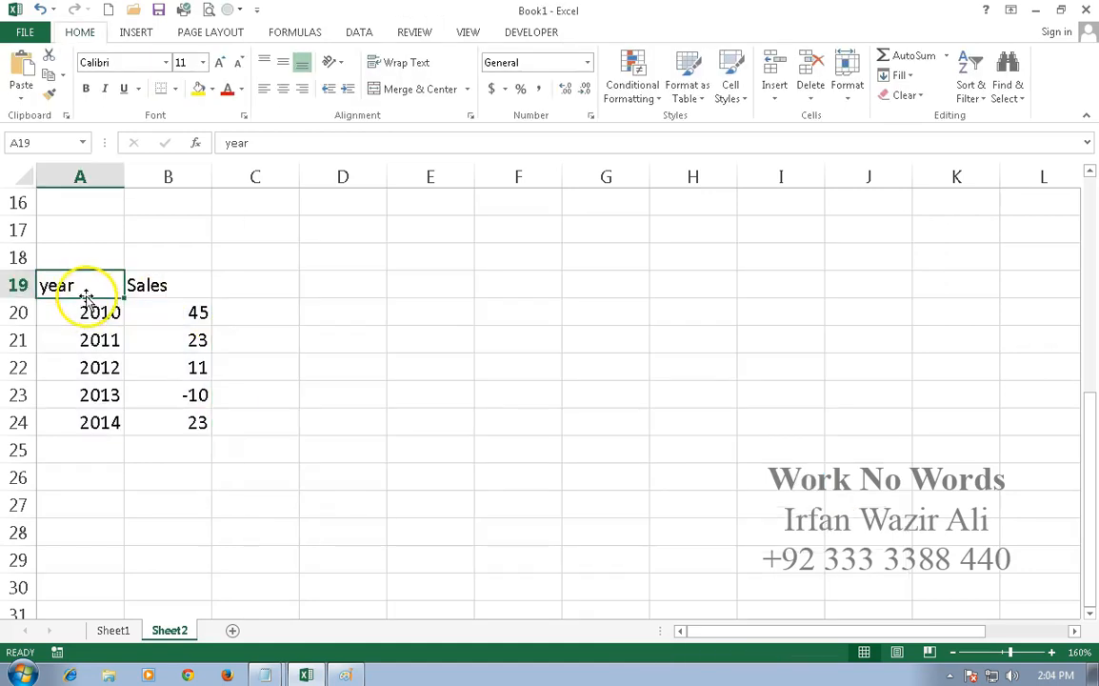
{"action": "key", "text": "Delete"}
{"action": "left_click_drag", "start_coordinate": [82, 287], "coordinate": [186, 422]}
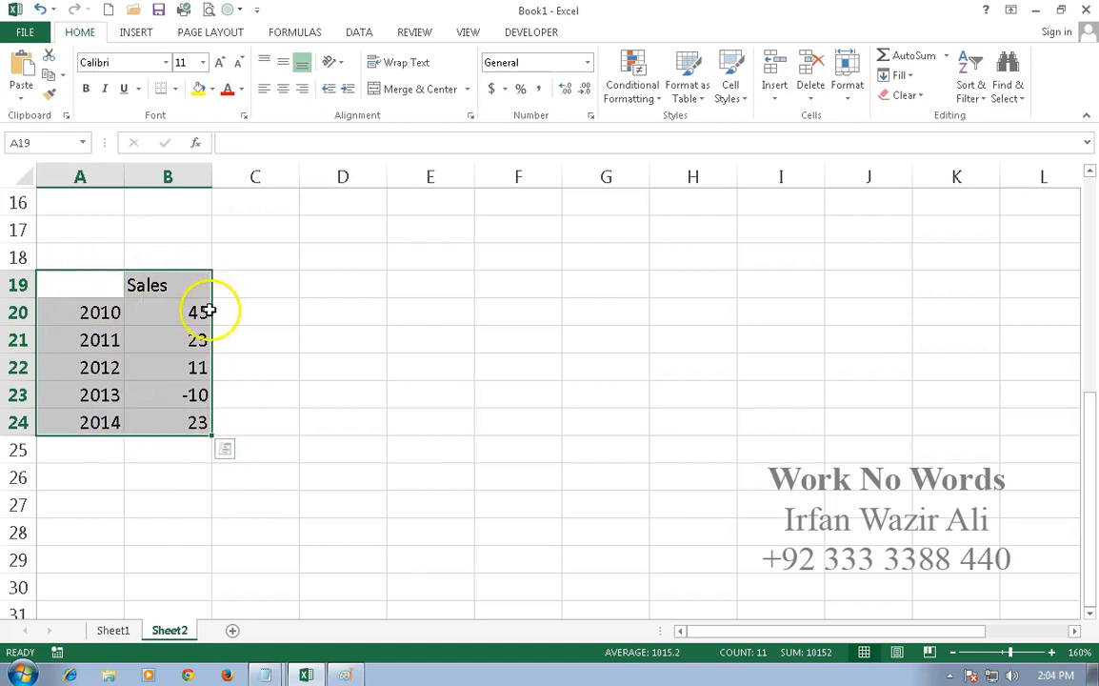
{"action": "key", "text": "alt+F1"}
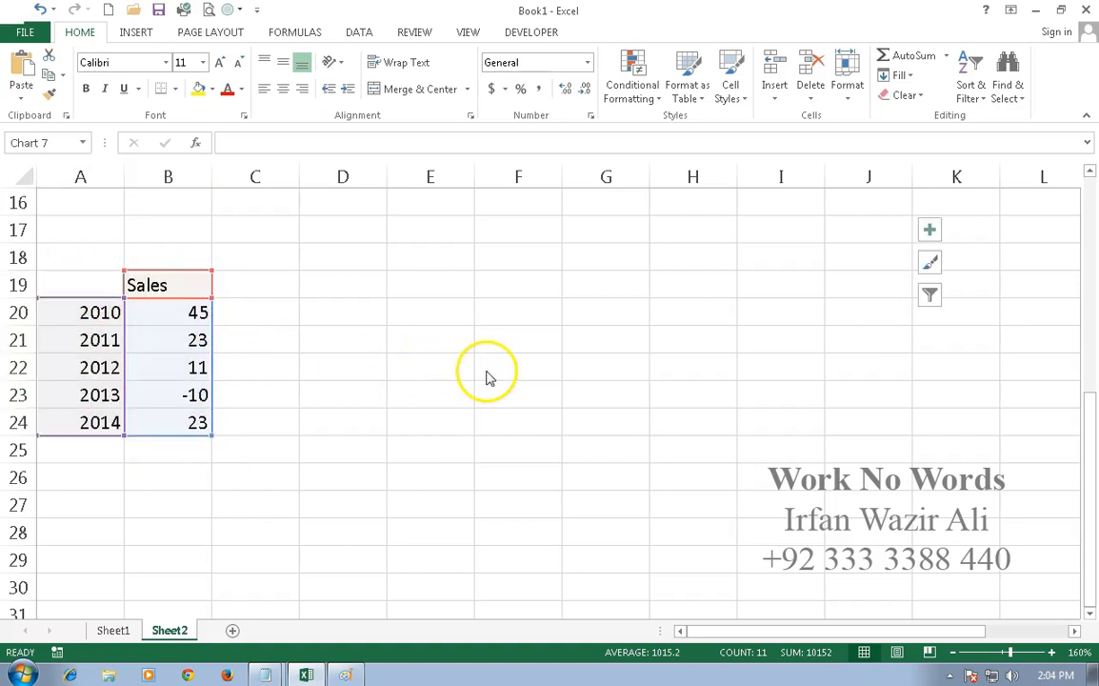
Step: Move and resize the yearly Sales chart beside its data, spanning about C17 to K29
{"action": "left_click_drag", "start_coordinate": [389, 239], "coordinate": [426, 243]}
{"action": "left_click_drag", "start_coordinate": [282, 221], "coordinate": [417, 277]}
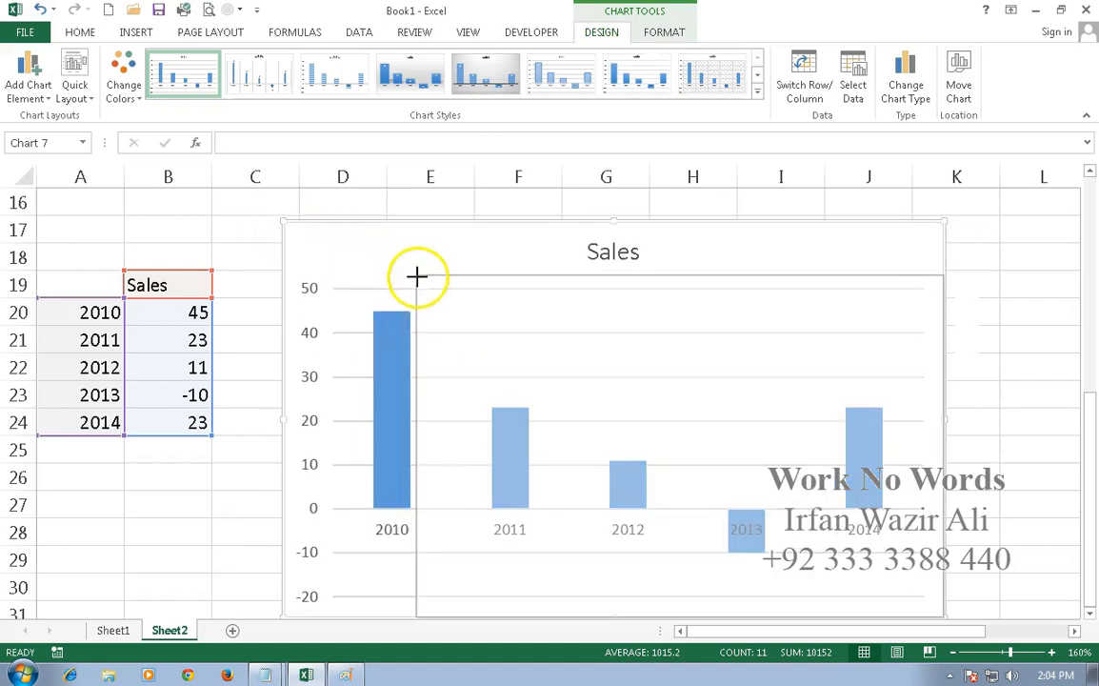
{"action": "left_click_drag", "start_coordinate": [489, 299], "coordinate": [329, 250]}
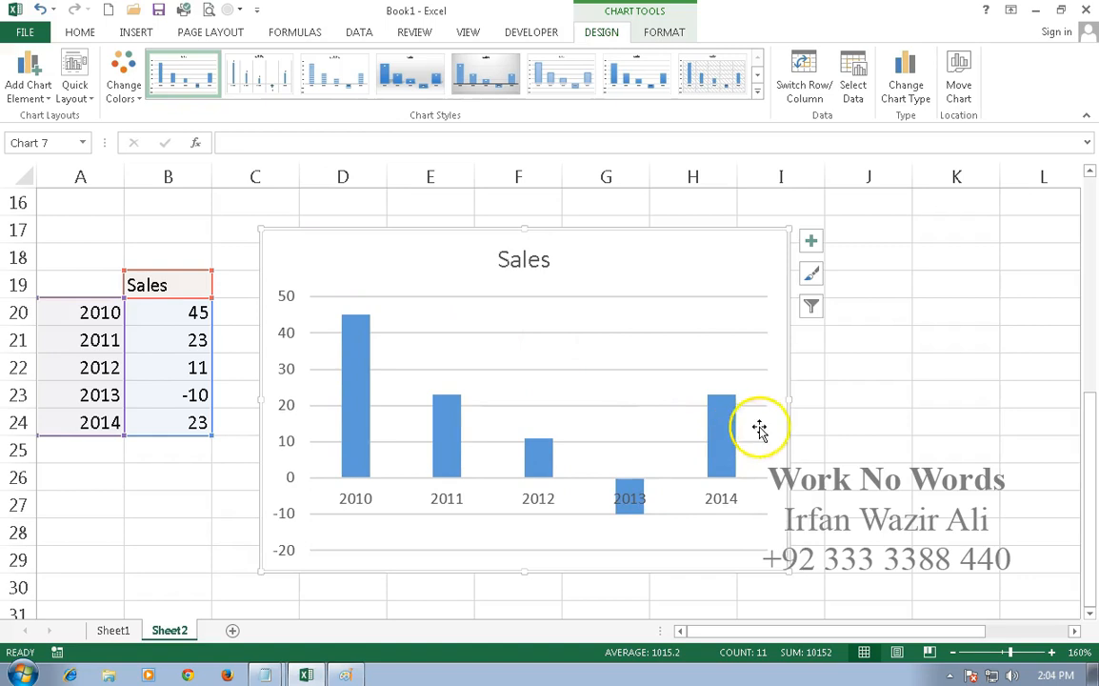
{"action": "left_click_drag", "start_coordinate": [789, 400], "coordinate": [953, 401]}
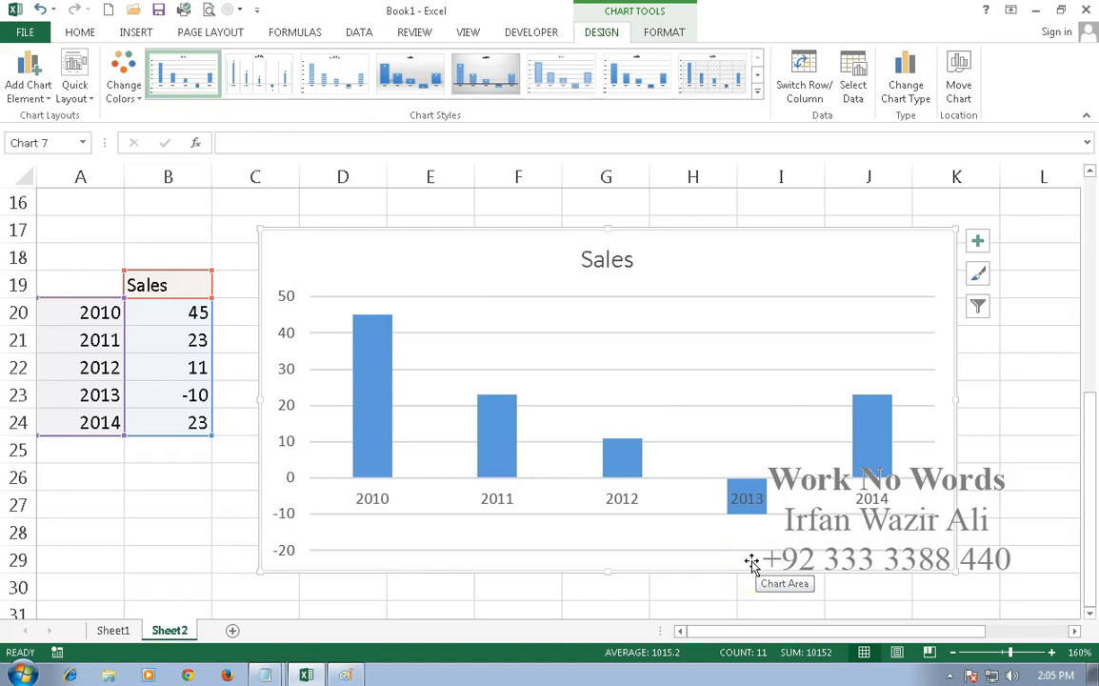
Step: Delete the horizontal gridlines from the yearly Sales chart
{"action": "left_click", "coordinate": [748, 491]}
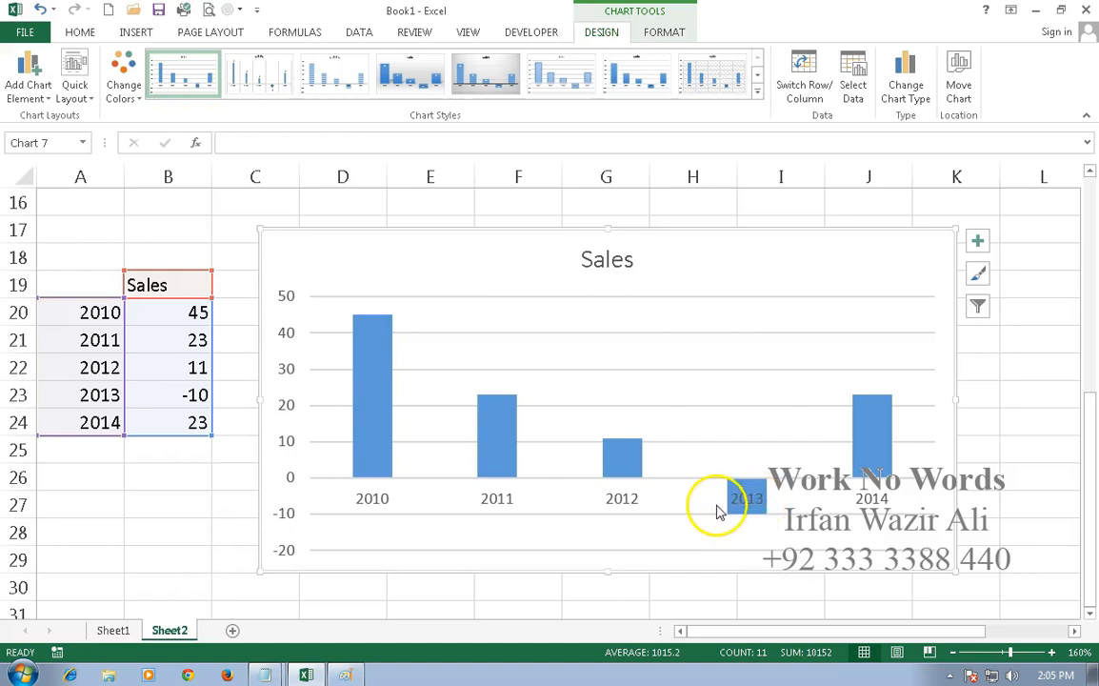
{"action": "left_click", "coordinate": [758, 302]}
{"action": "key", "text": "Delete"}
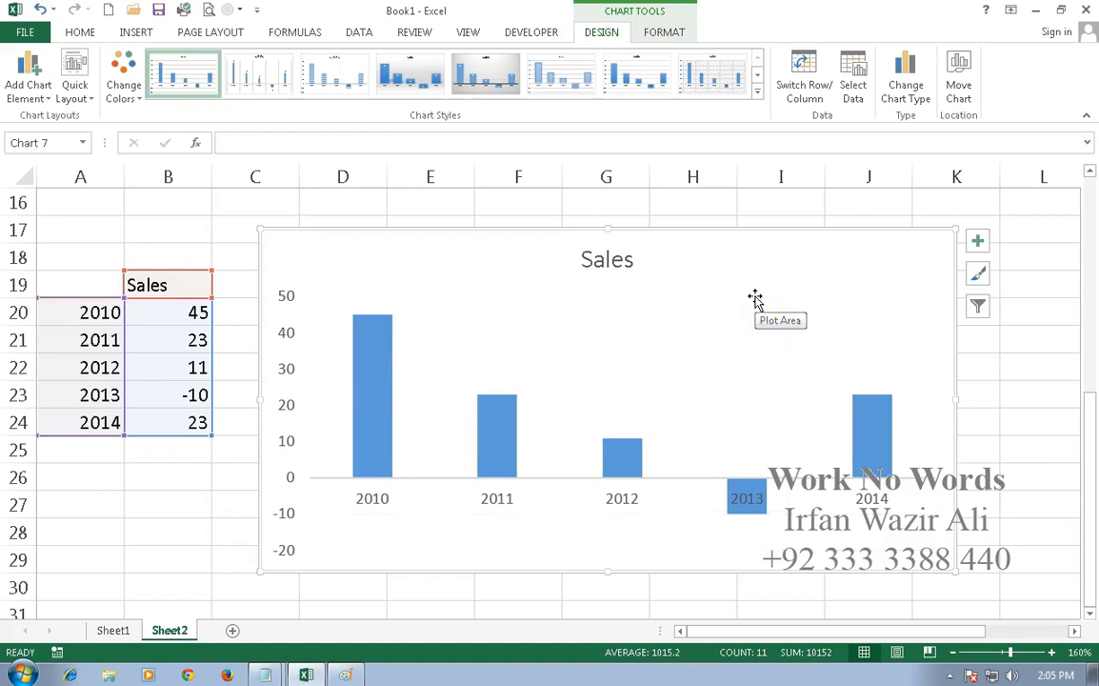
Step: Turn on Invert if negative in the fill options of the yearly chart's Sales series and close the formatting pane
{"action": "left_click", "coordinate": [749, 516]}
{"action": "left_click", "coordinate": [382, 416]}
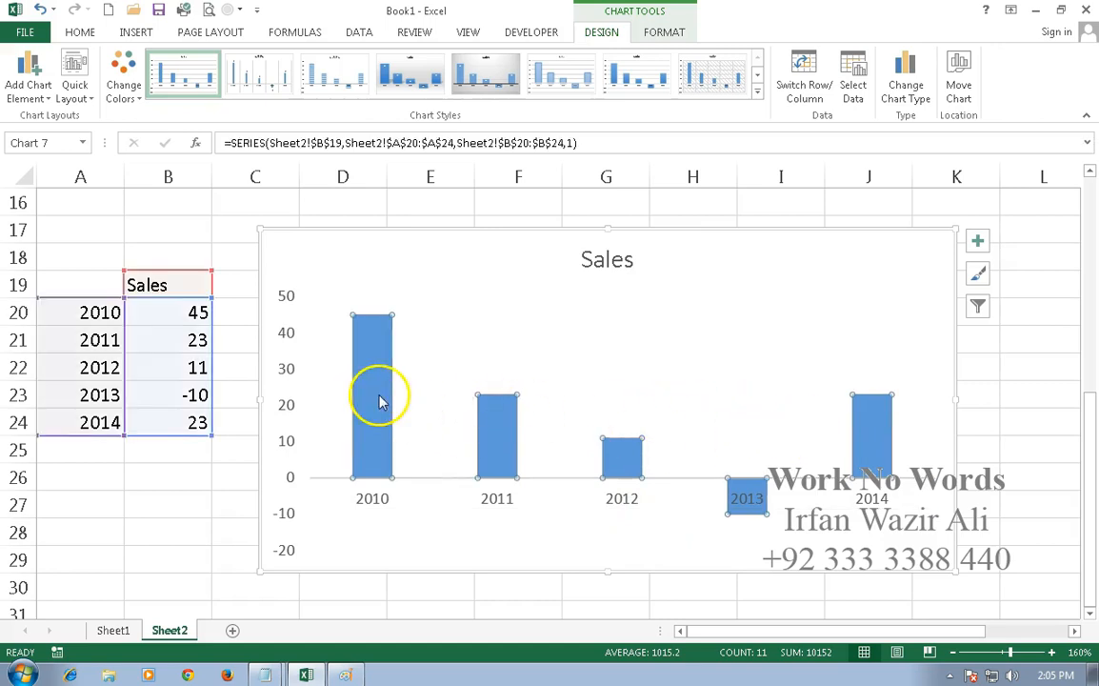
{"action": "right_click", "coordinate": [380, 401]}
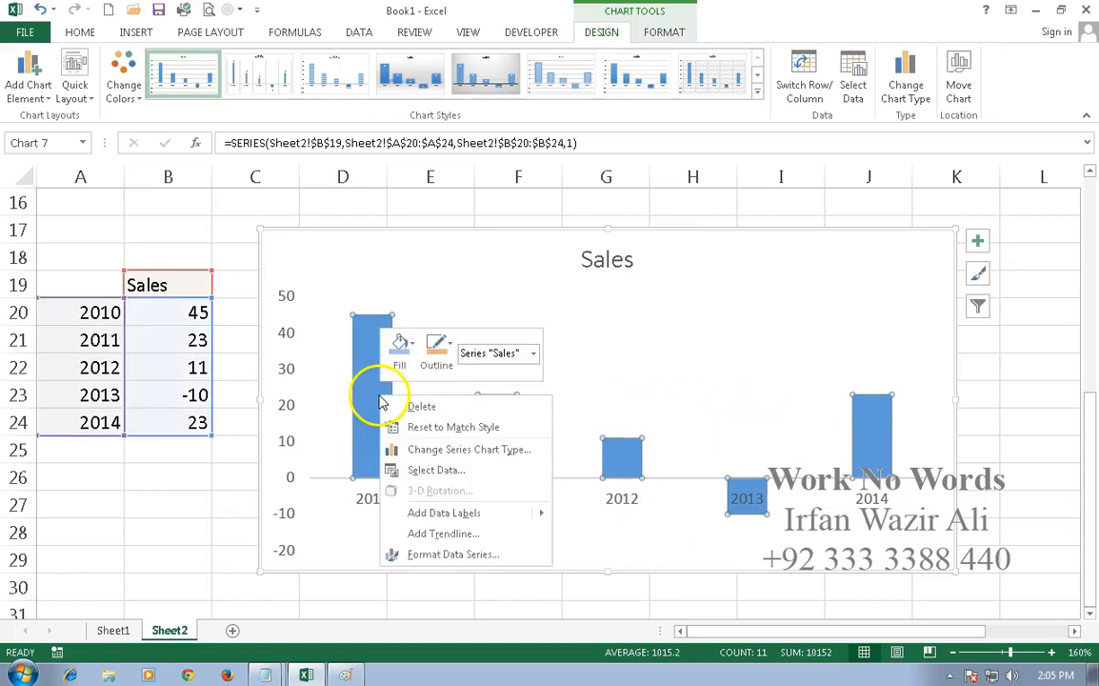
{"action": "left_click", "coordinate": [456, 554]}
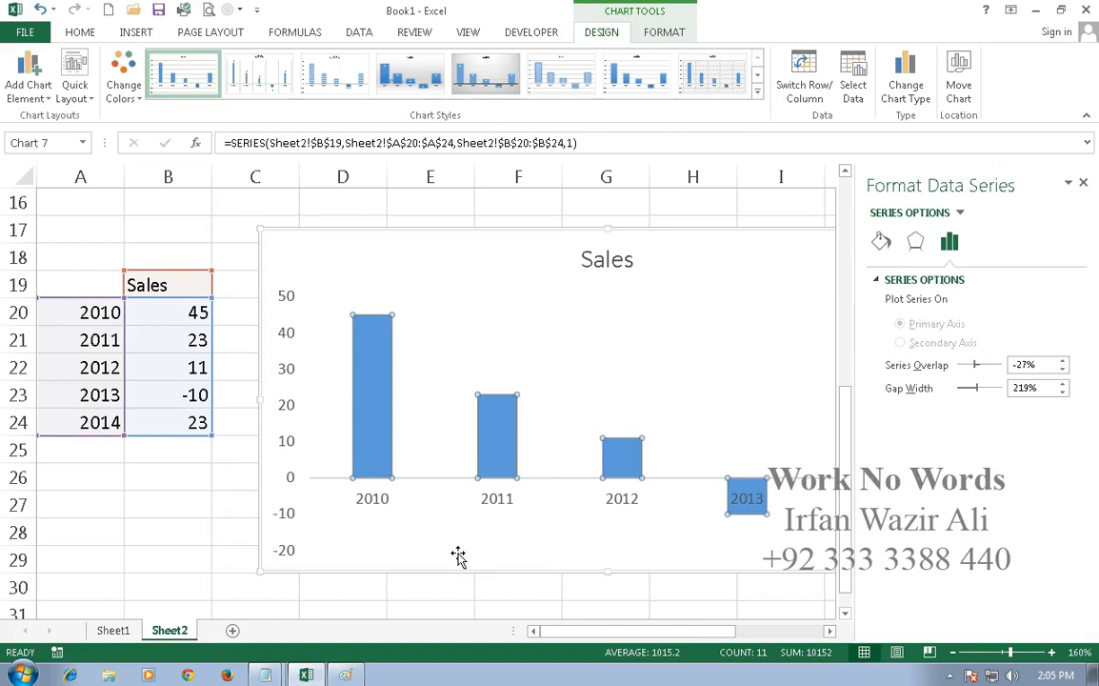
{"action": "left_click", "coordinate": [881, 243]}
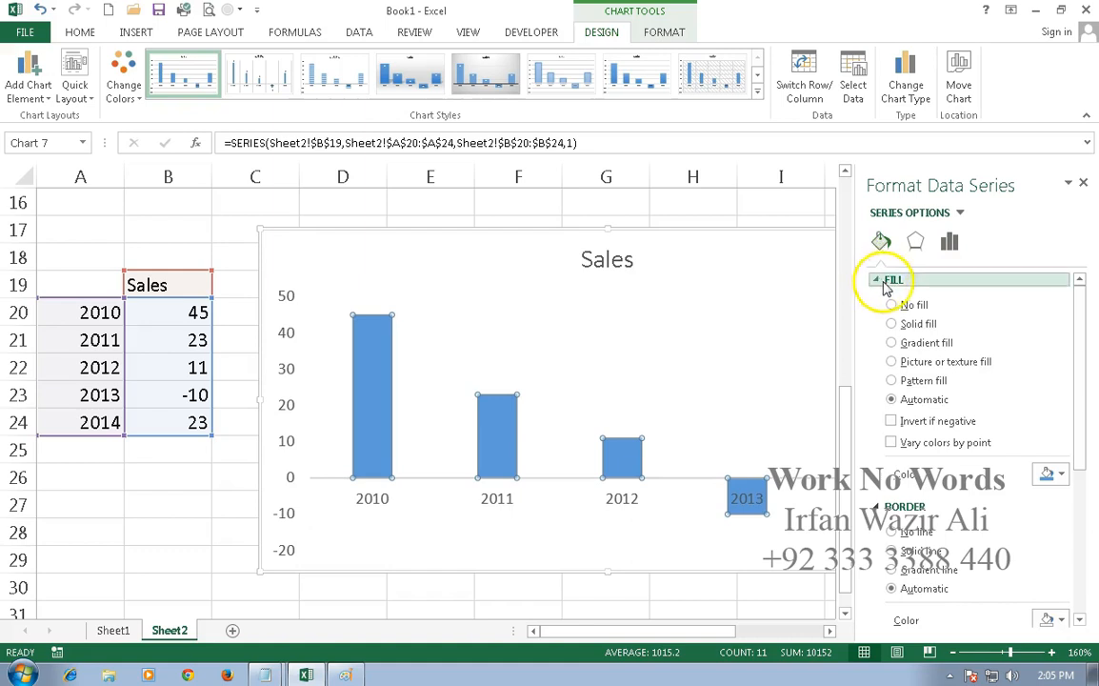
{"action": "left_click", "coordinate": [900, 424]}
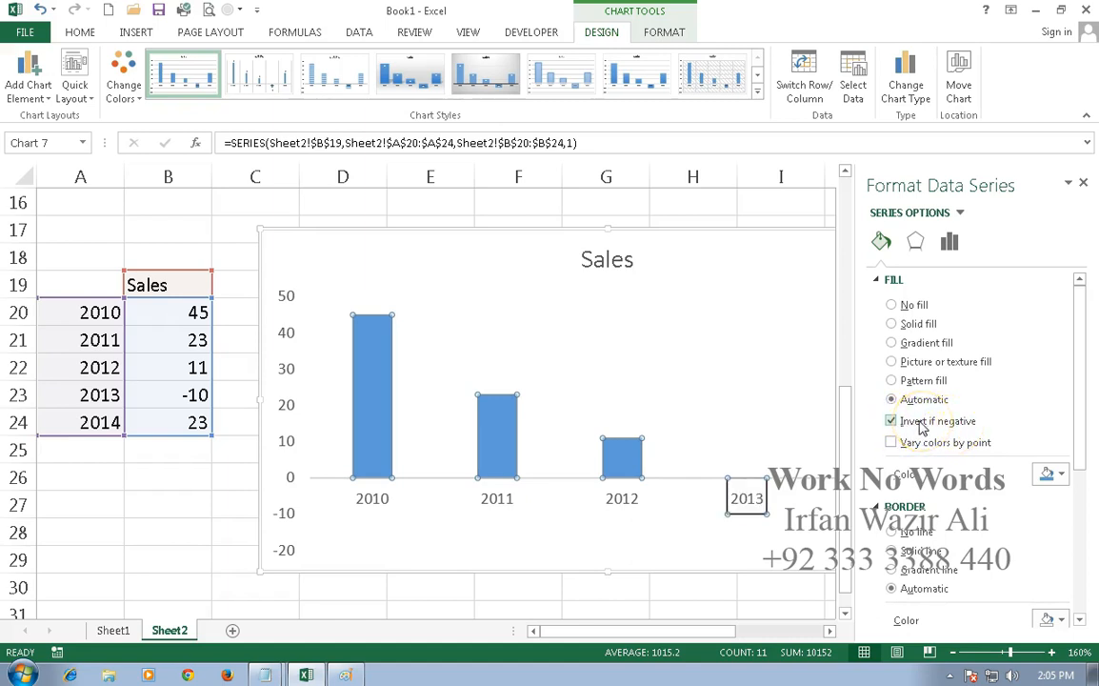
{"action": "left_click", "coordinate": [226, 550]}
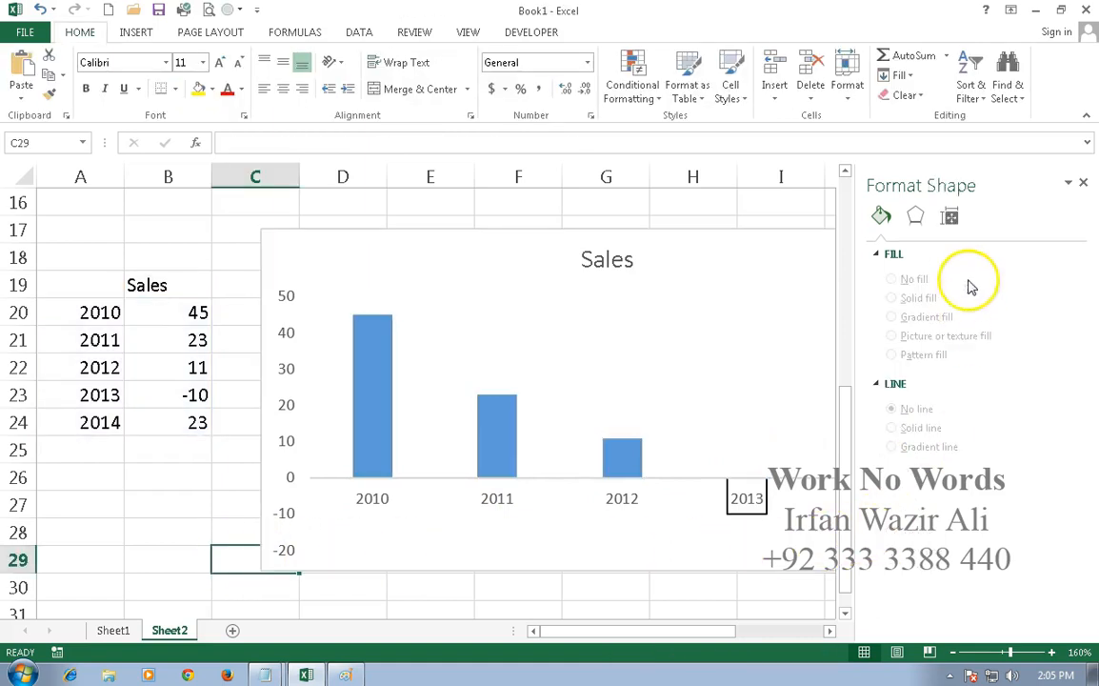
{"action": "left_click", "coordinate": [1082, 182]}
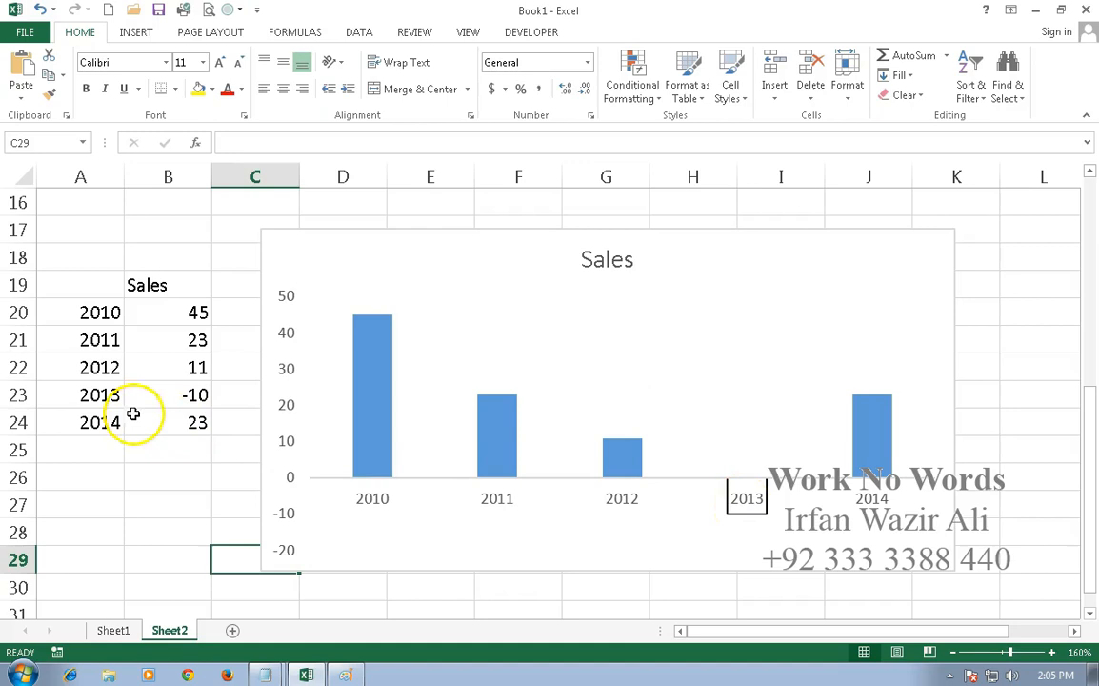
Step: Change the 2013 sales value in B23 to 5 and the 2014 value in B24 to -5
{"action": "left_click", "coordinate": [170, 395]}
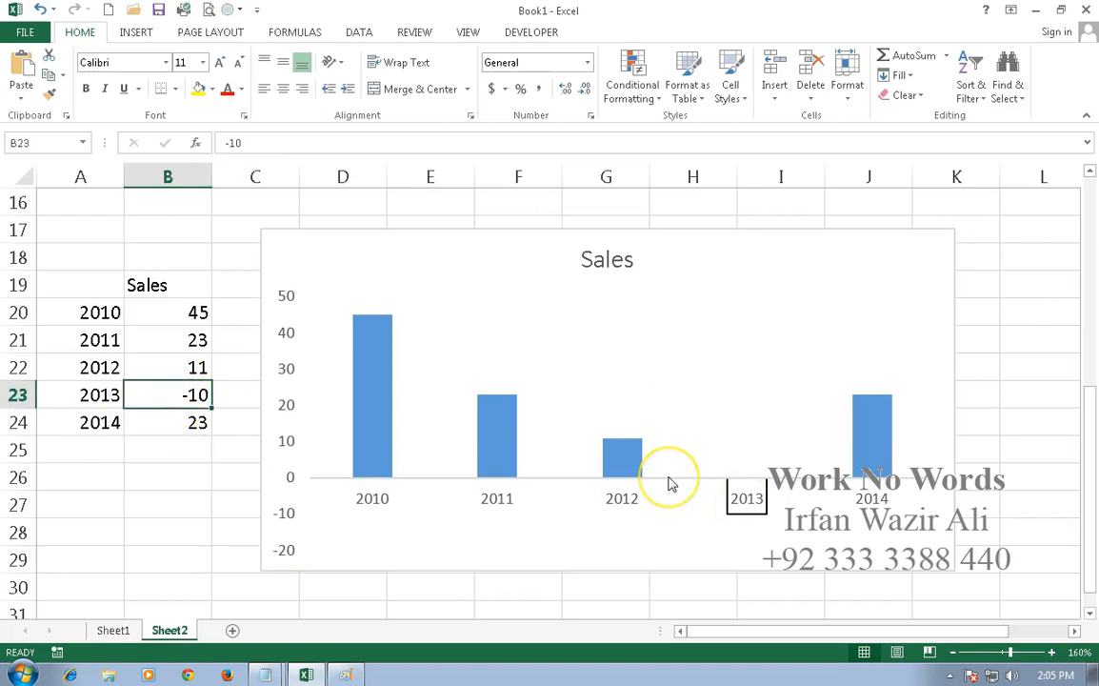
{"action": "type", "text": "5"}
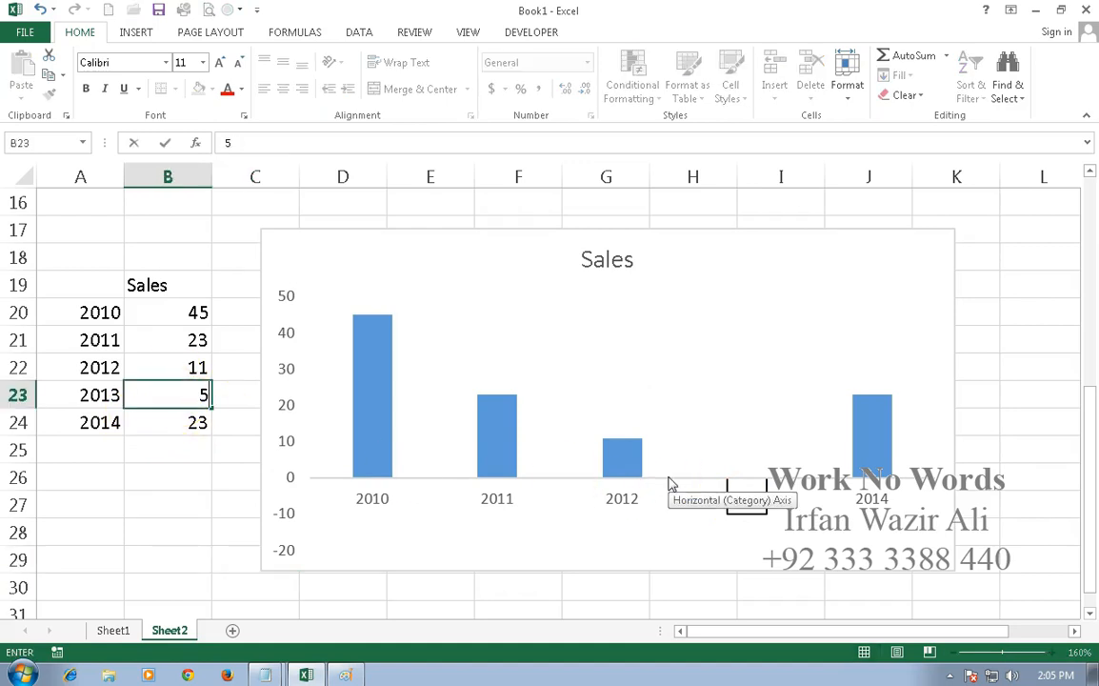
{"action": "key", "text": "Return"}
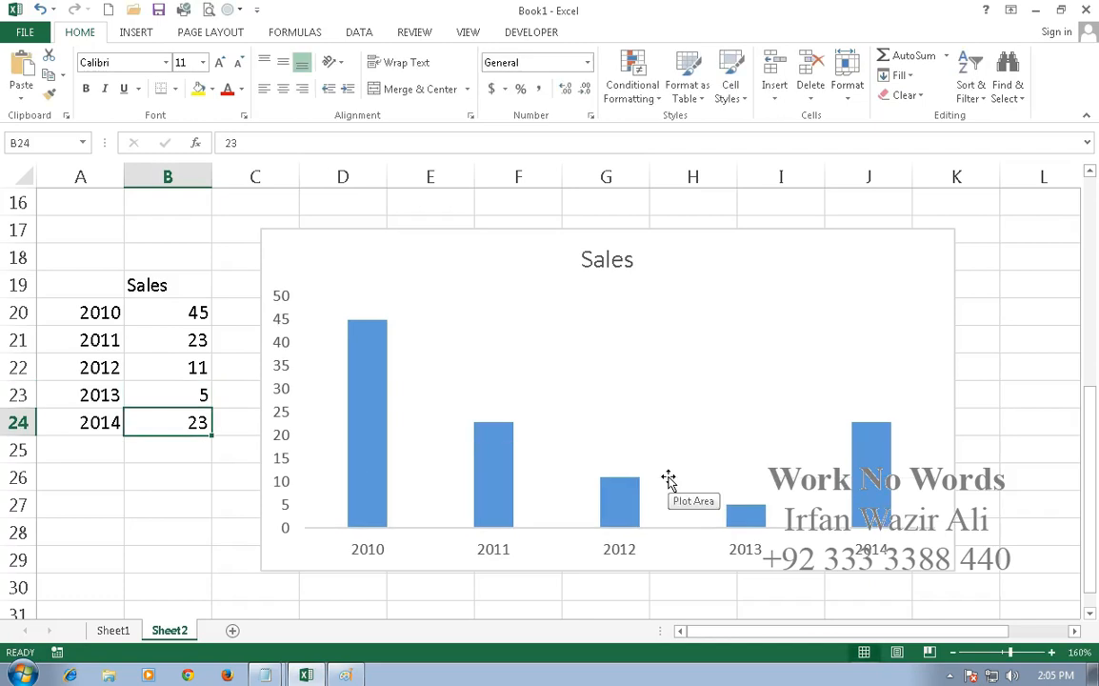
{"action": "type", "text": "-"}
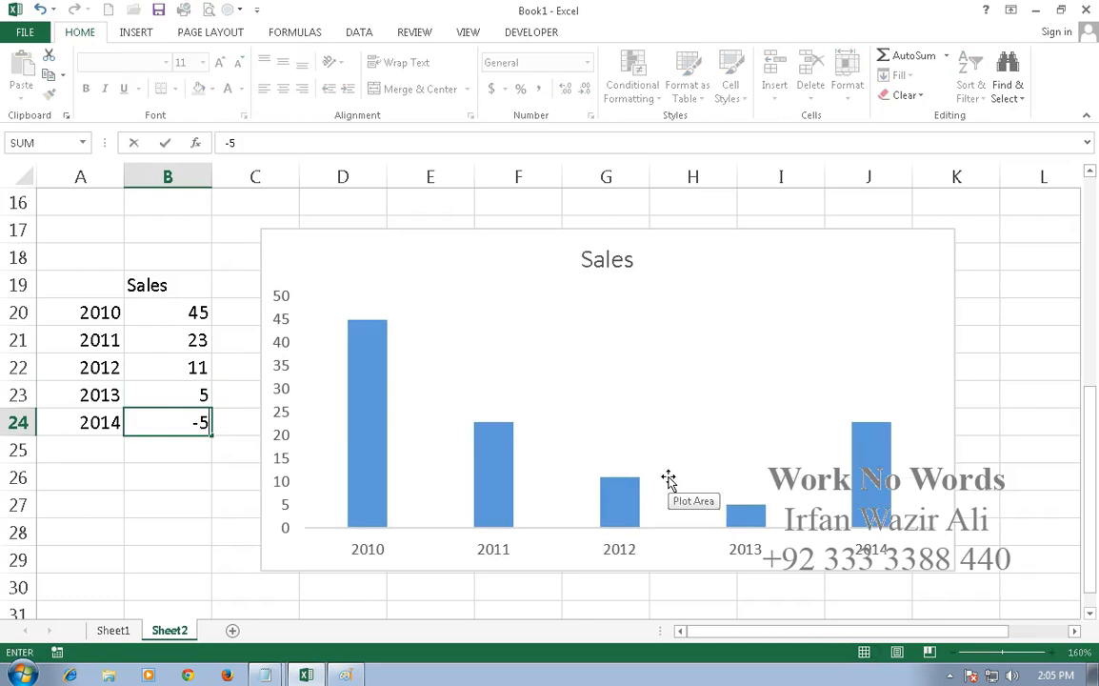
{"action": "type", "text": "5"}
{"action": "key", "text": "Return"}
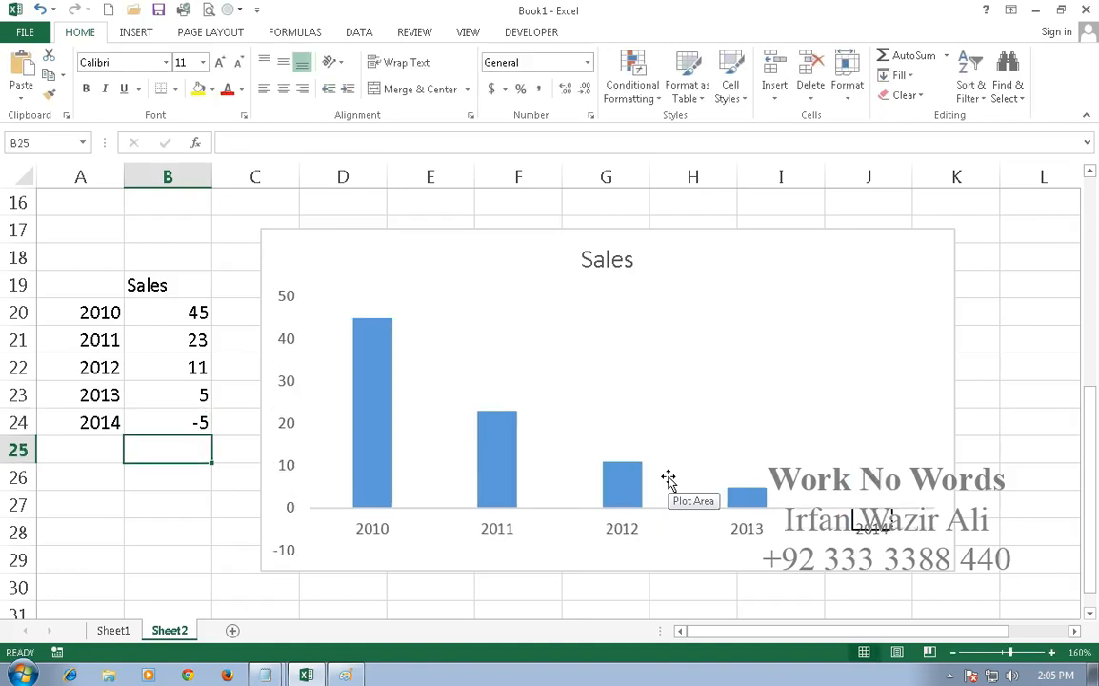